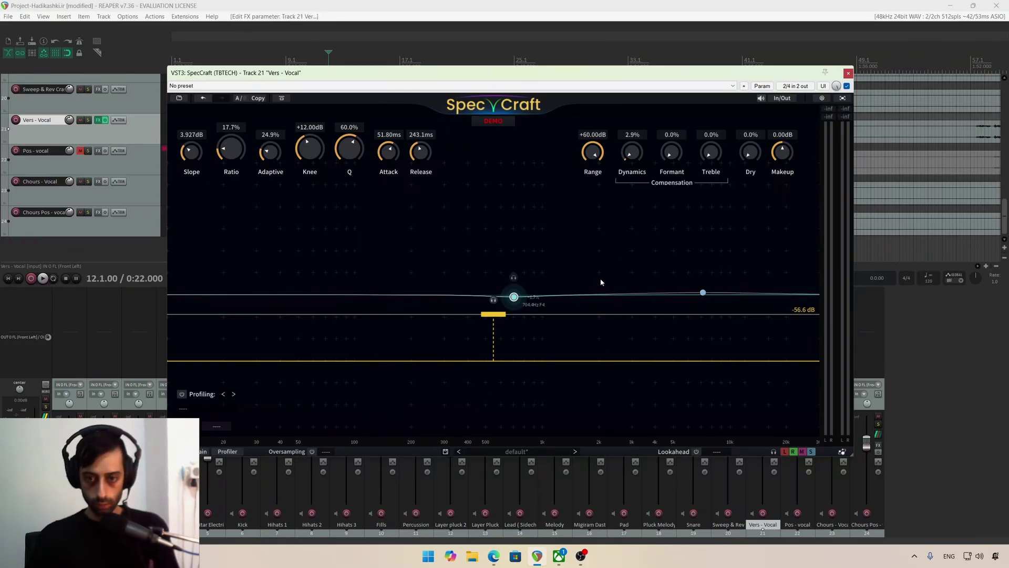
- Lower the SpecCraft threshold on the Vers - Vocal track to -58.4 dB and raise Adaptive to 47.4%
mouse_move(518, 298)
left_mouse_down()
mouse_move(550, 283)
mouse_move(531, 284)
mouse_move(547, 287)
mouse_move(538, 305)
mouse_move(536, 296)
mouse_move(498, 335)
mouse_move(498, 318)
left_mouse_up()
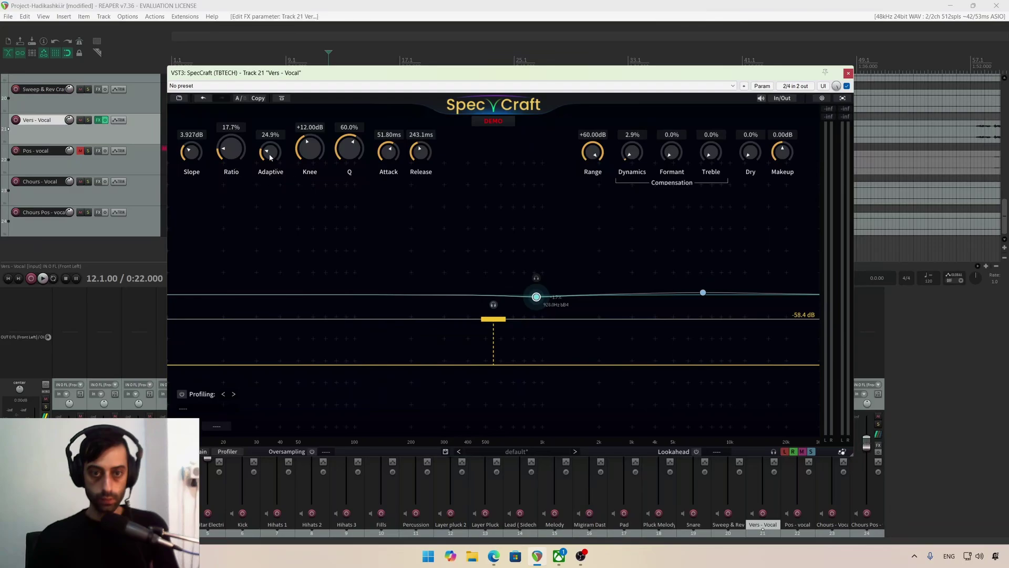
mouse_move(270, 157)
left_mouse_down()
mouse_move(304, 90)
mouse_move(275, 147)
left_mouse_up()
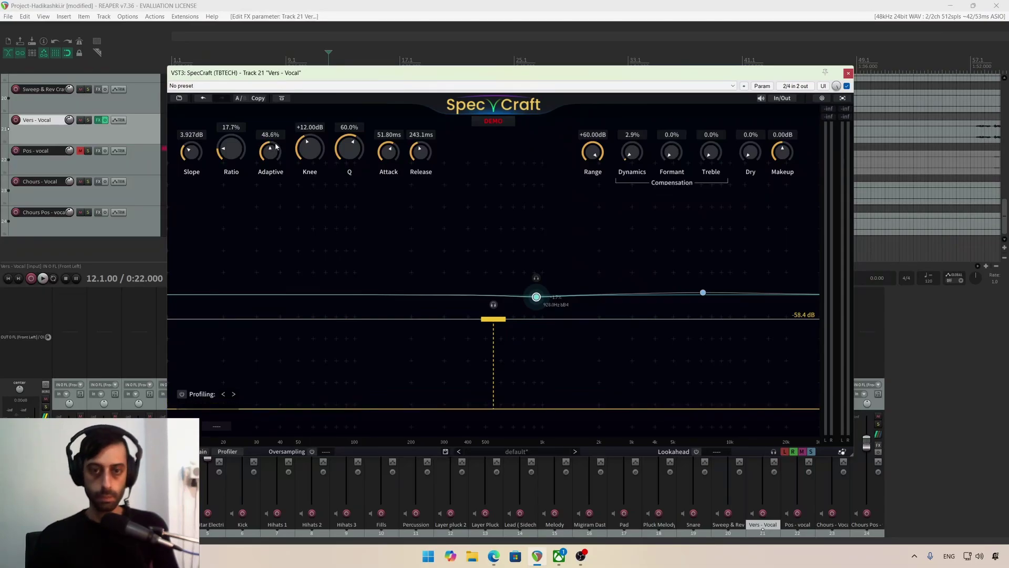
scroll(277, 147, "up", 3)
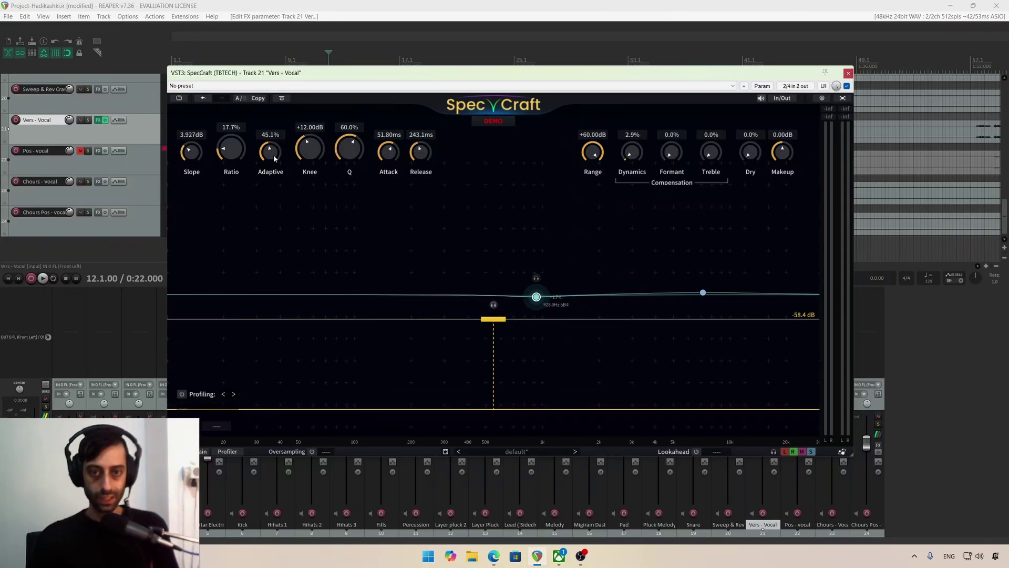
scroll(280, 148, "down", 4)
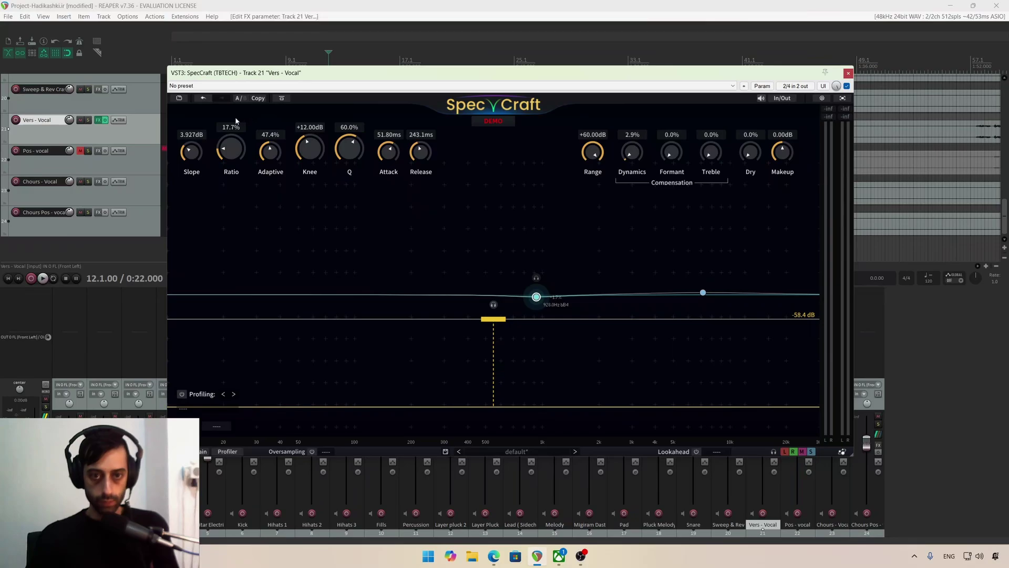
- Set the Ratio to 19.3%
left_click_drag(235, 143, 232, 150)
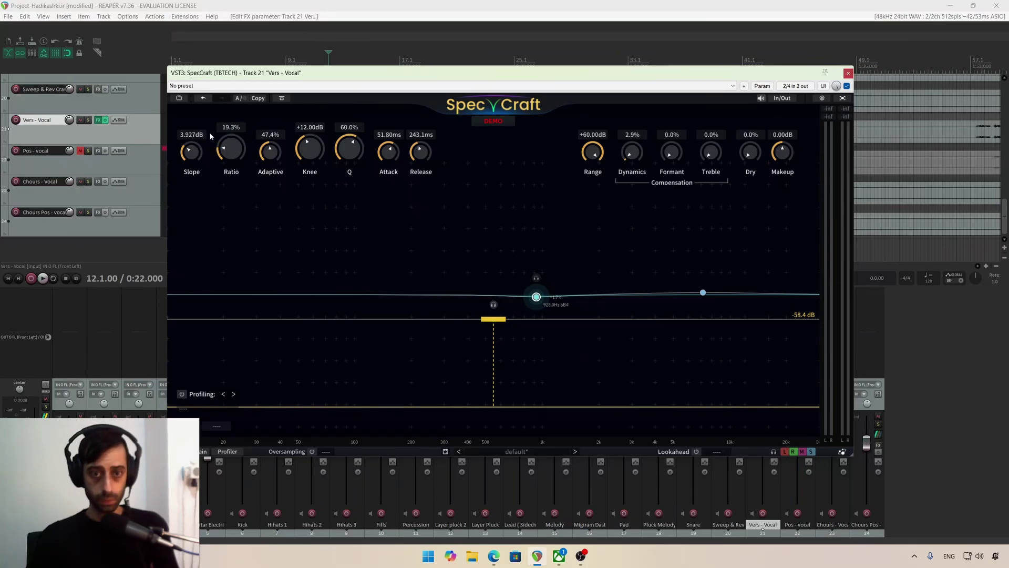
double_click(232, 149)
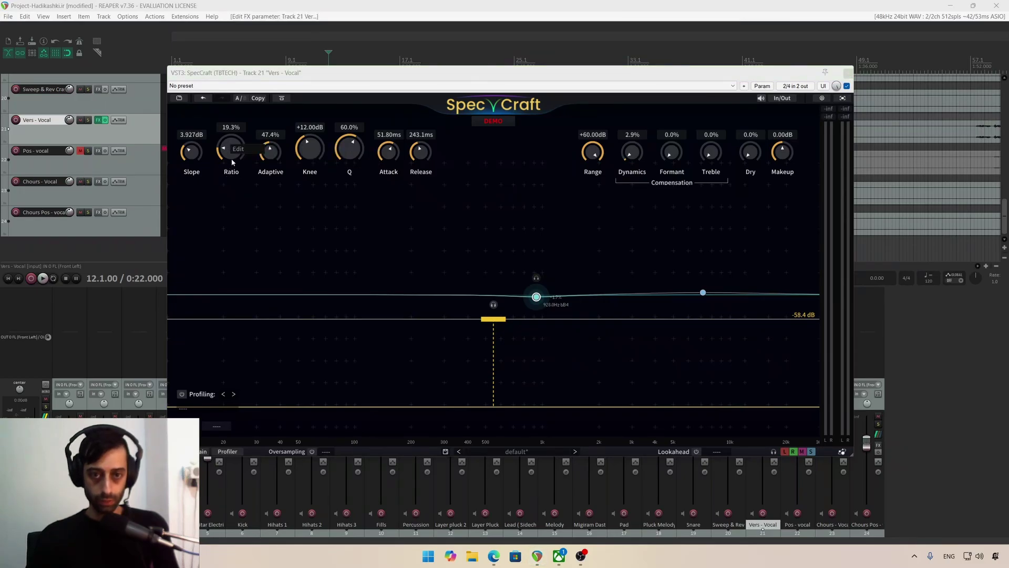
key("Return")
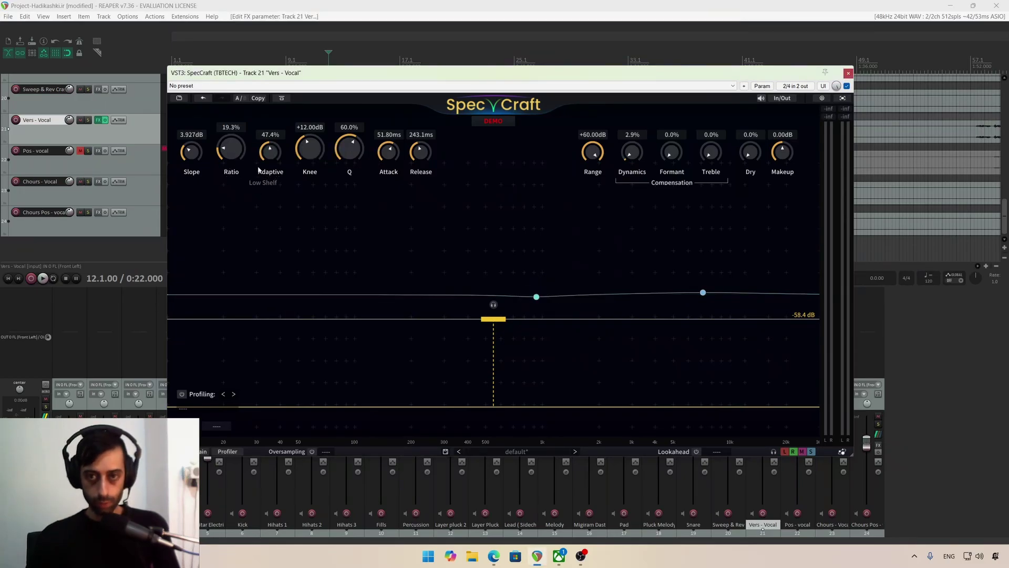
- Look through the plugin's Behavior, GUI, Themes and Refresh rate settings, leaving them as they are
left_click(822, 98)
left_click(293, 130)
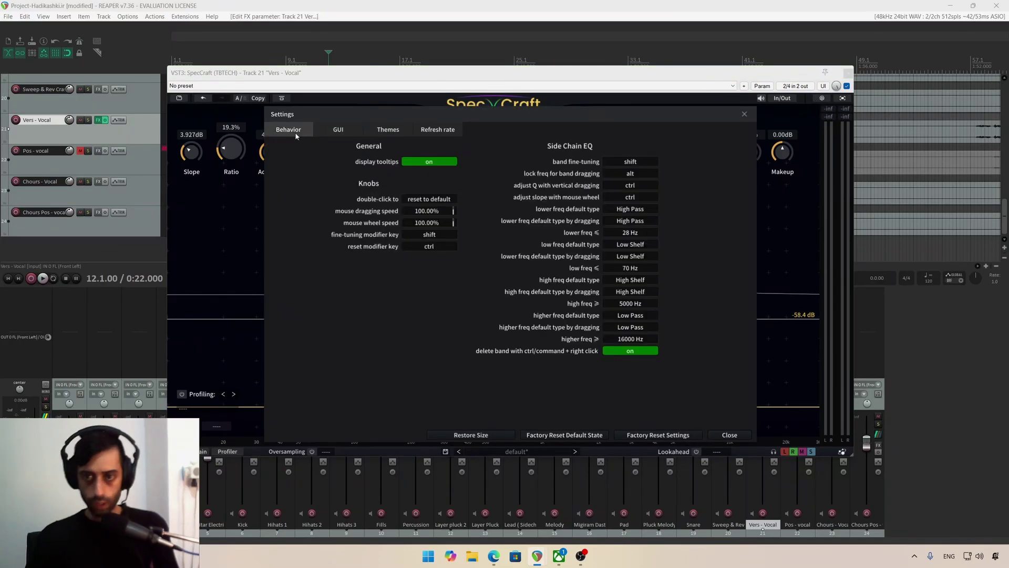
left_click(331, 130)
left_click(384, 135)
left_click(435, 133)
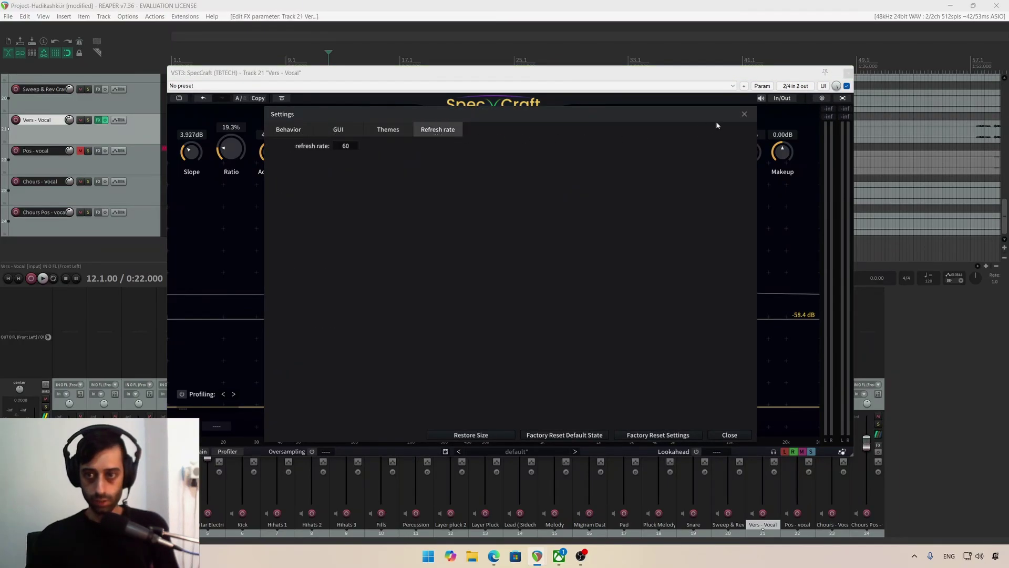
left_click(744, 114)
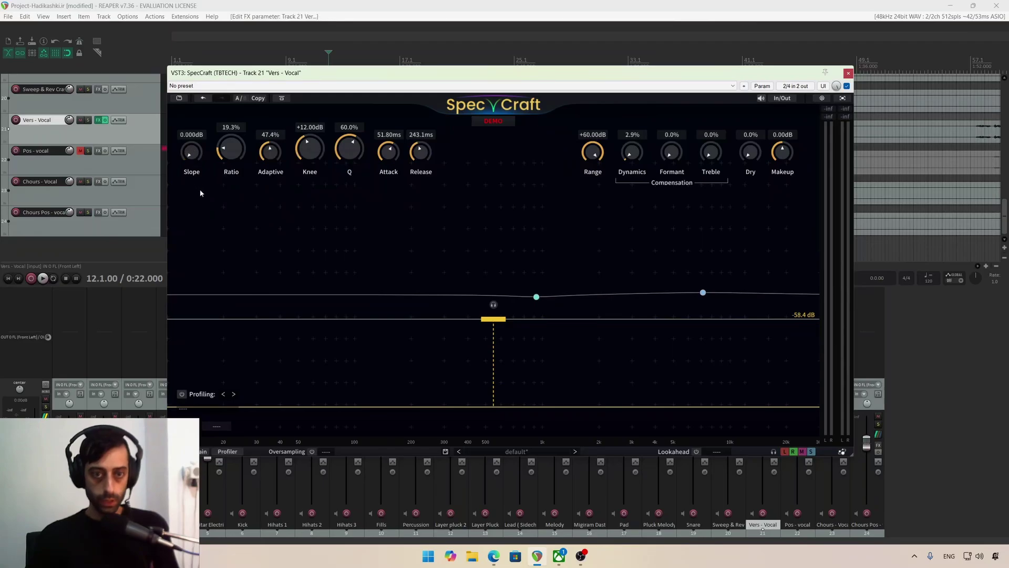
- Set the Slope to 0 dB, Q to 19.6%, Attack to 33.33 ms and Release to 263.4 ms
left_click_drag(193, 154, 198, 160)
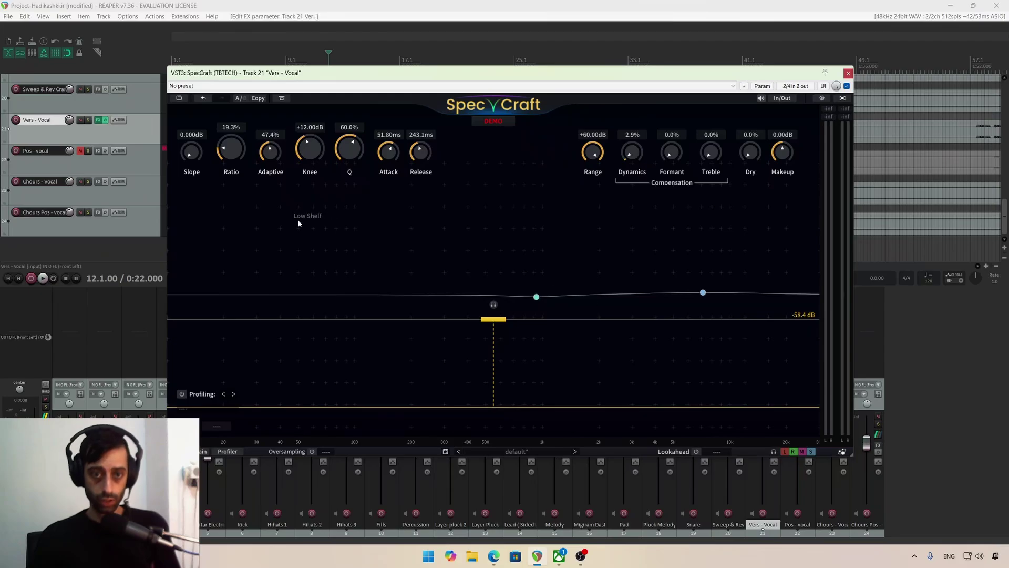
left_click_drag(188, 156, 192, 187)
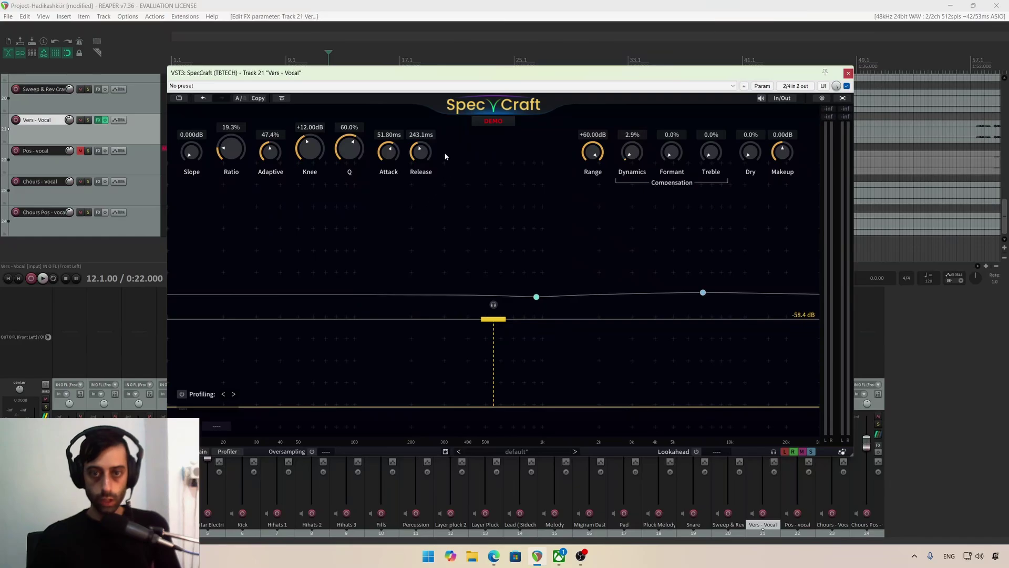
mouse_move(349, 149)
left_mouse_down()
mouse_move(339, 167)
mouse_move(348, 163)
left_mouse_up()
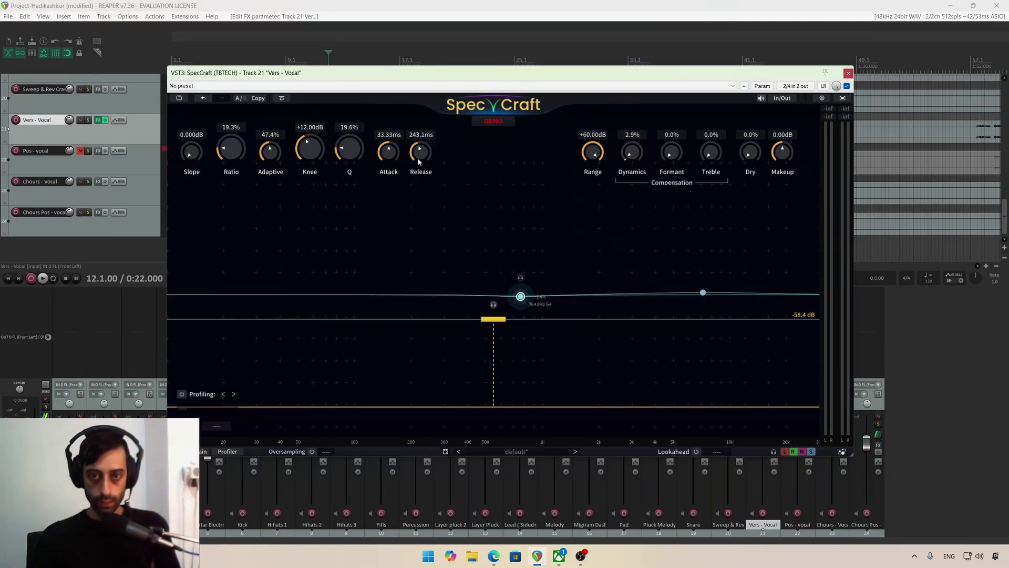
left_click_drag(420, 162, 424, 156)
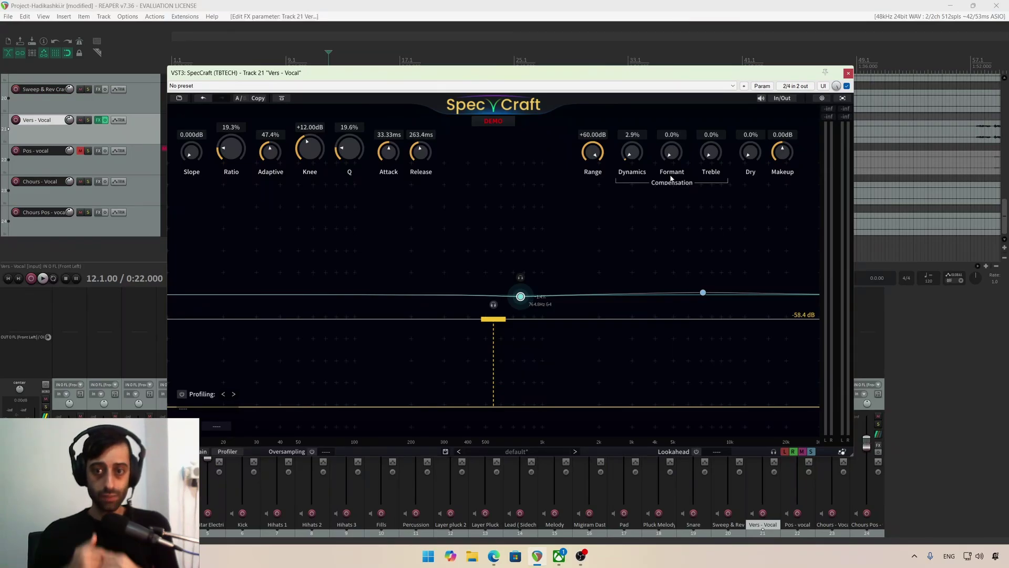
- Reset the Dynamics compensation to 0% and view the descriptions of the Treble and Formant controls
double_click(635, 154)
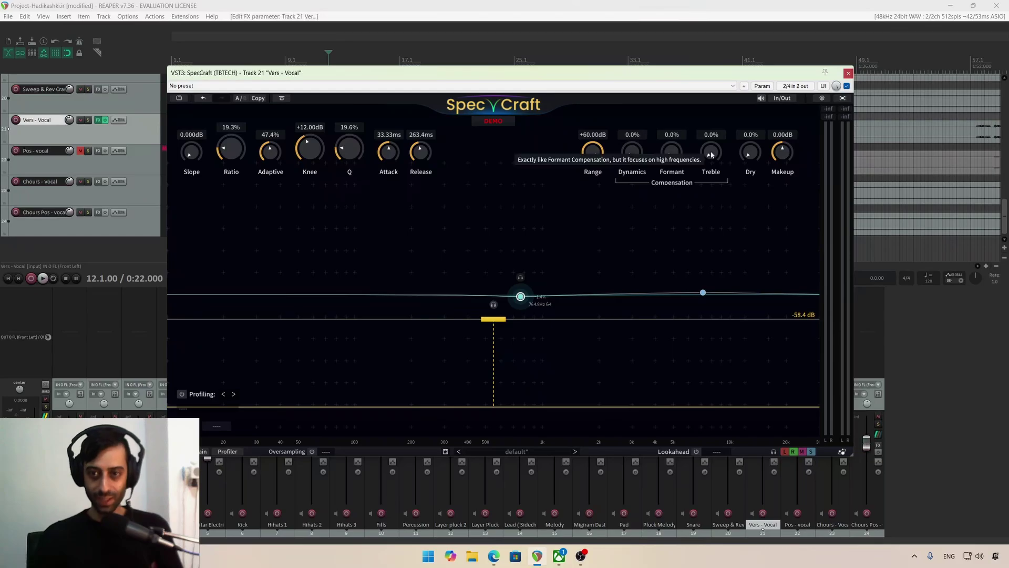
mouse_move(712, 154)
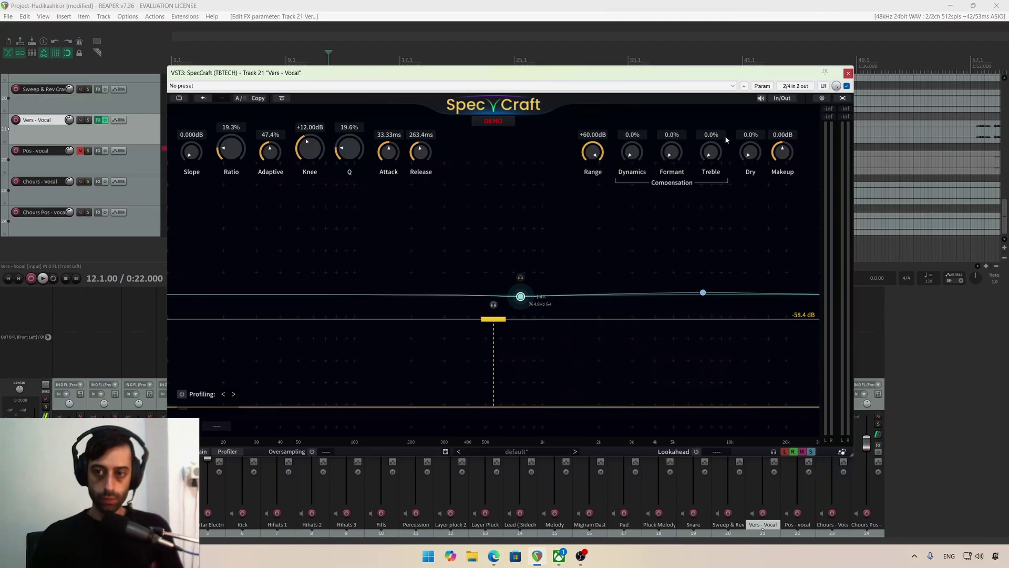
mouse_move(671, 156)
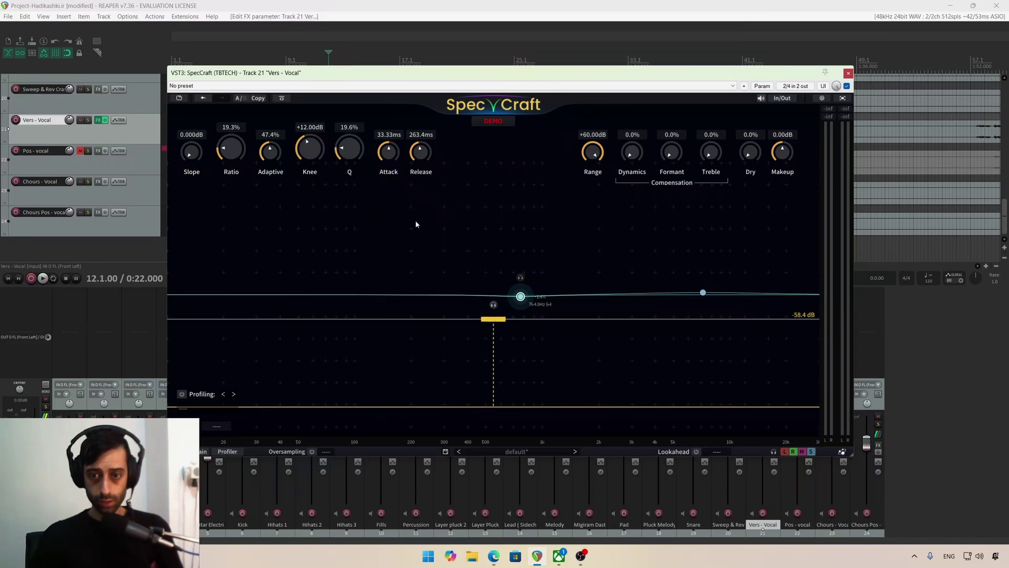
- Move the plugin window slightly up, set Adaptive to 0%, and lower the Ratio to 12.7% during playback
left_click_drag(477, 74, 472, 78)
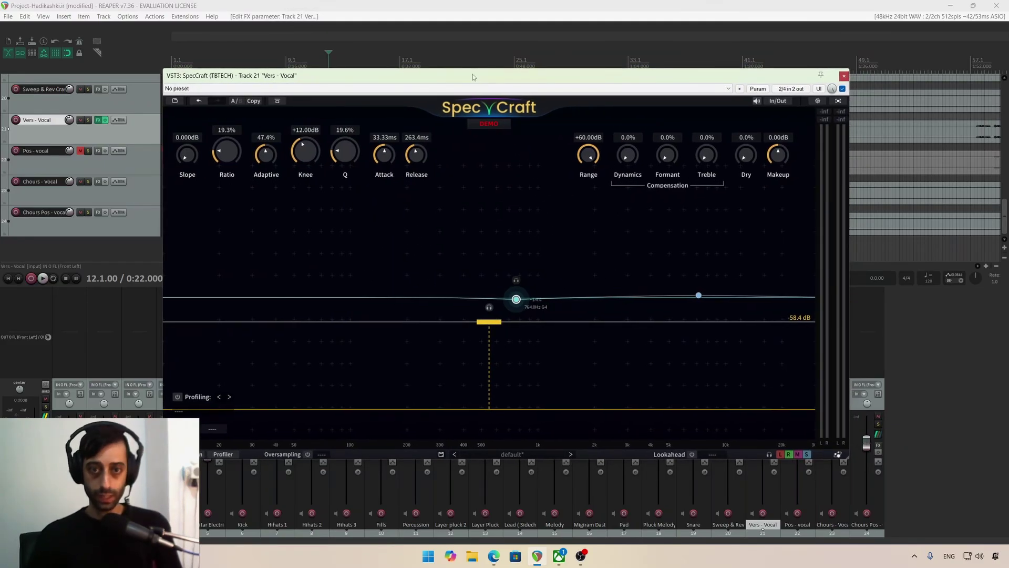
left_click_drag(473, 77, 465, 65)
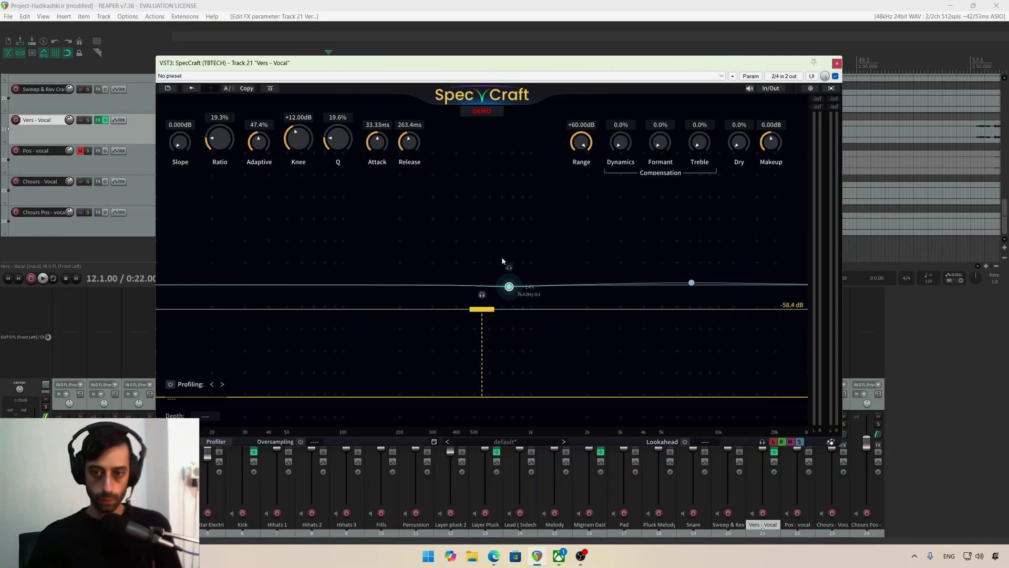
left_click_drag(259, 141, 256, 237)
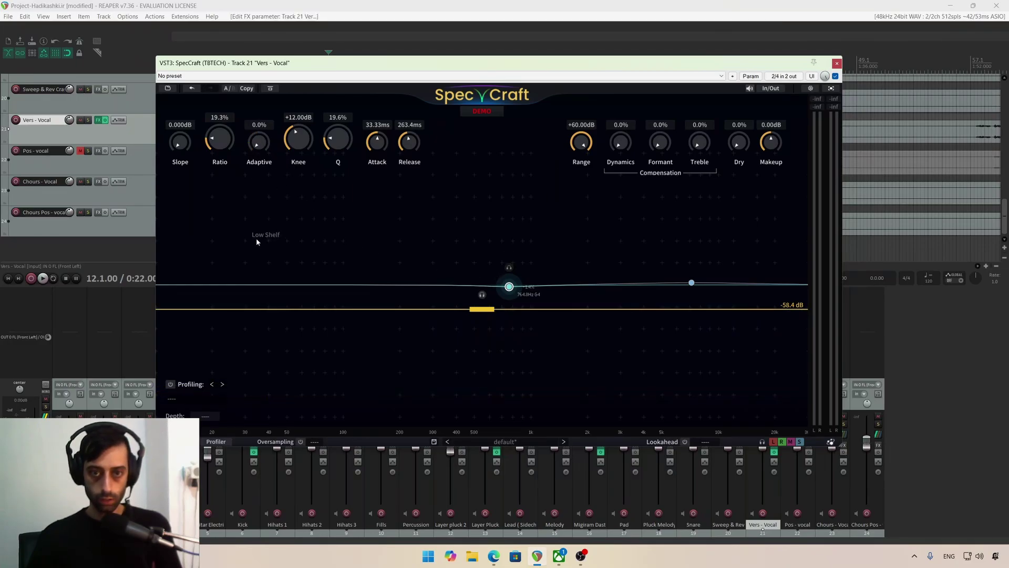
key("space")
left_click_drag(223, 138, 221, 172)
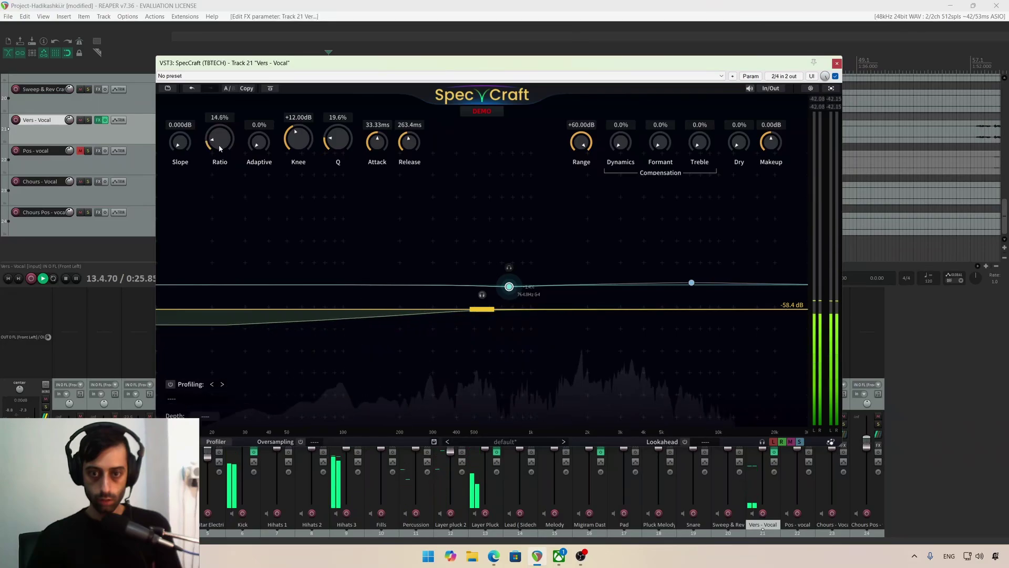
left_click_drag(216, 169, 218, 148)
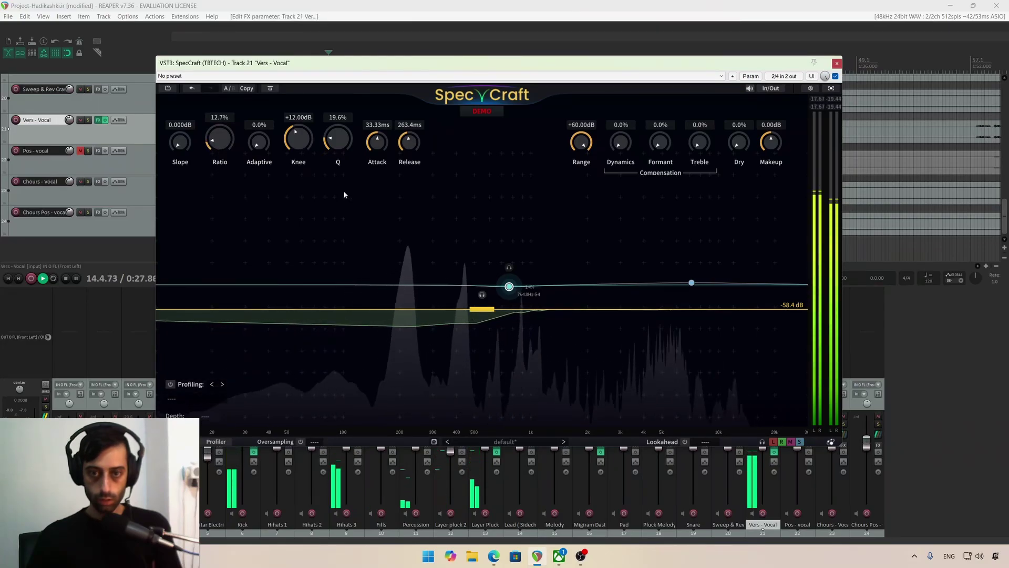
key("space")
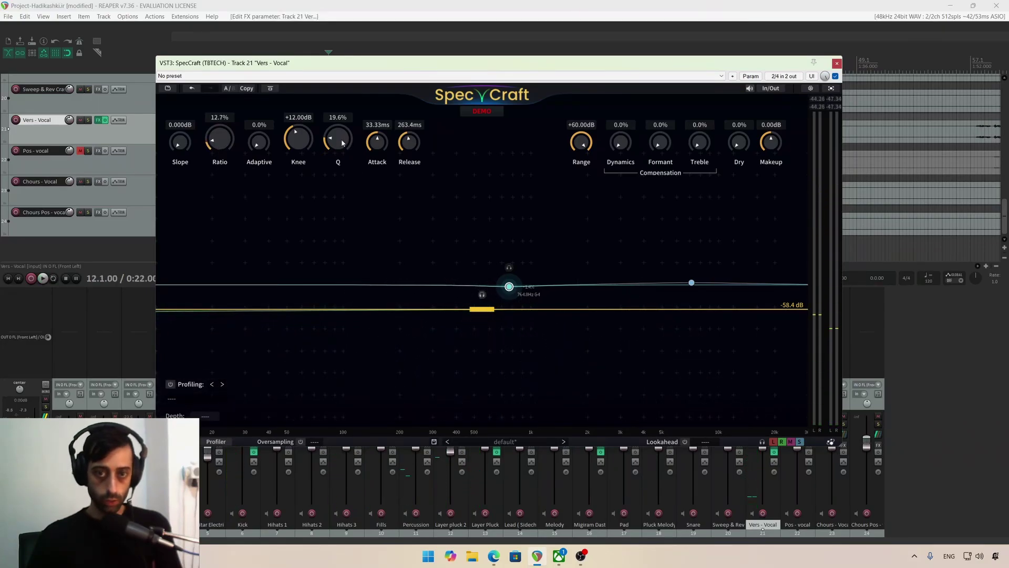
- Sweep Q between high values and 0% while the project plays, and leave it at 67%
key("space")
scroll(338, 141, "up", 5)
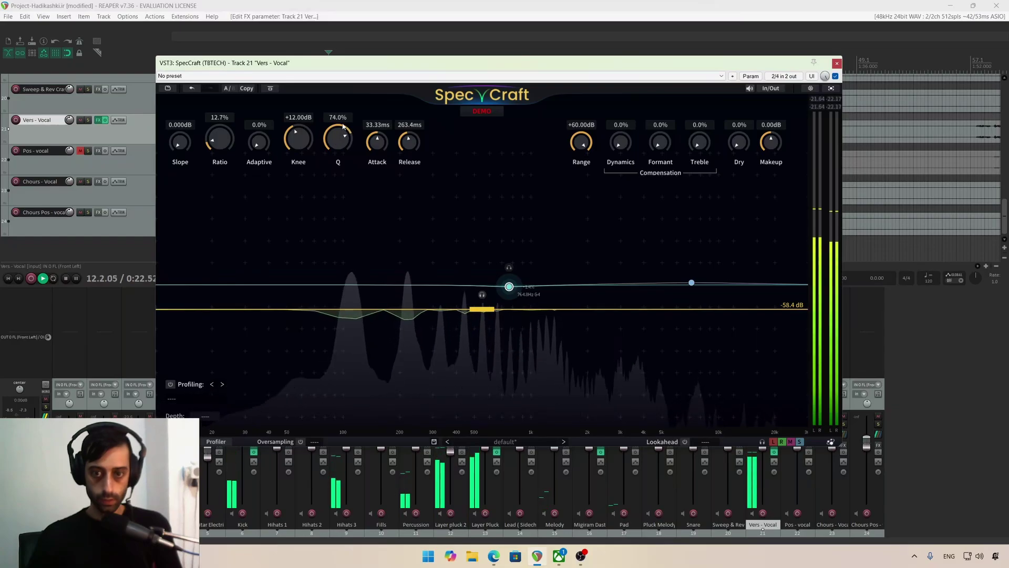
scroll(335, 141, "up", 5)
left_click_drag(336, 142, 325, 189)
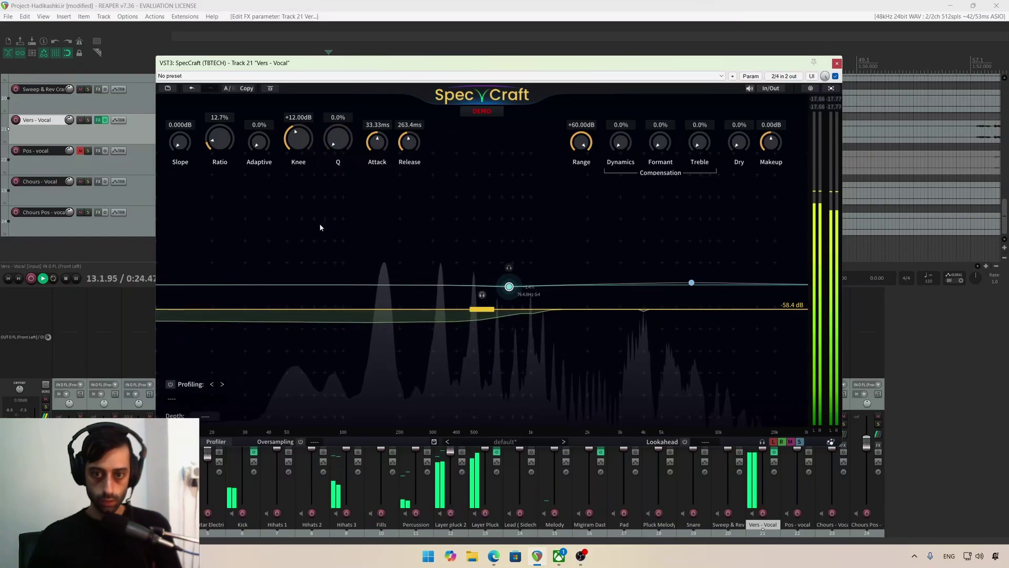
scroll(349, 136, "up", 6)
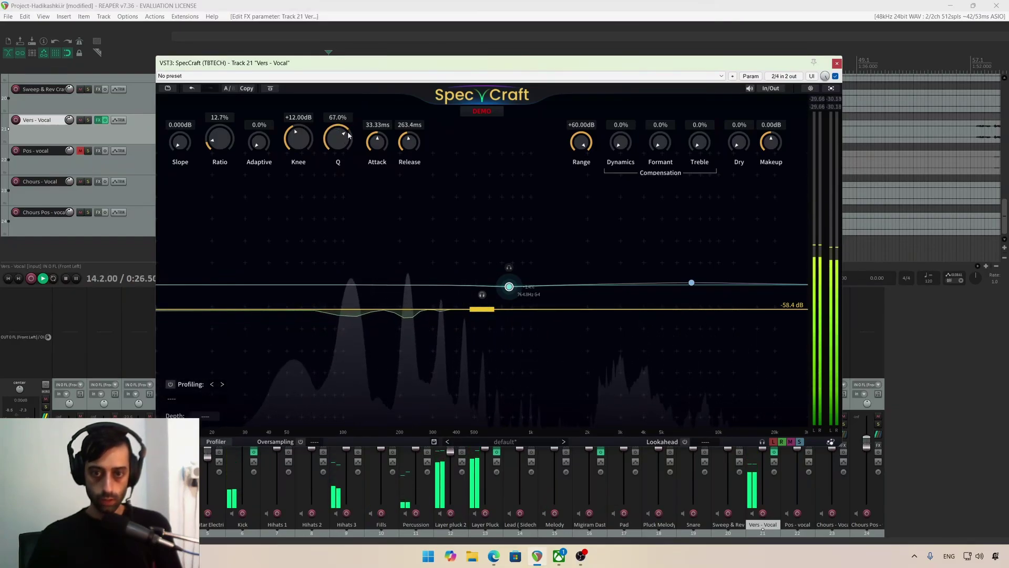
key("space")
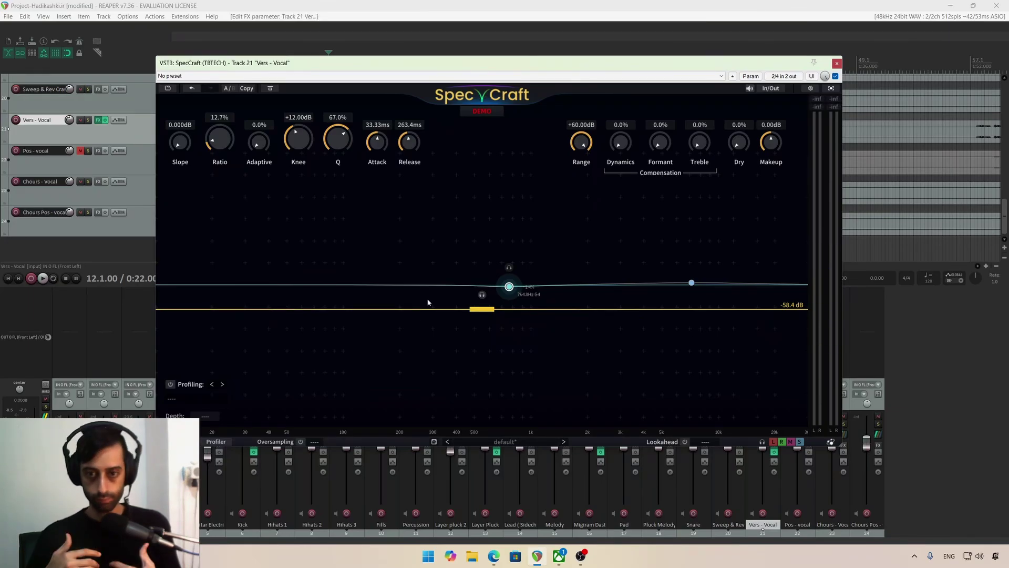
- Raise the Knee to +60.65 dB during playback to compare its effect on the vocal's reduction curve
key("space")
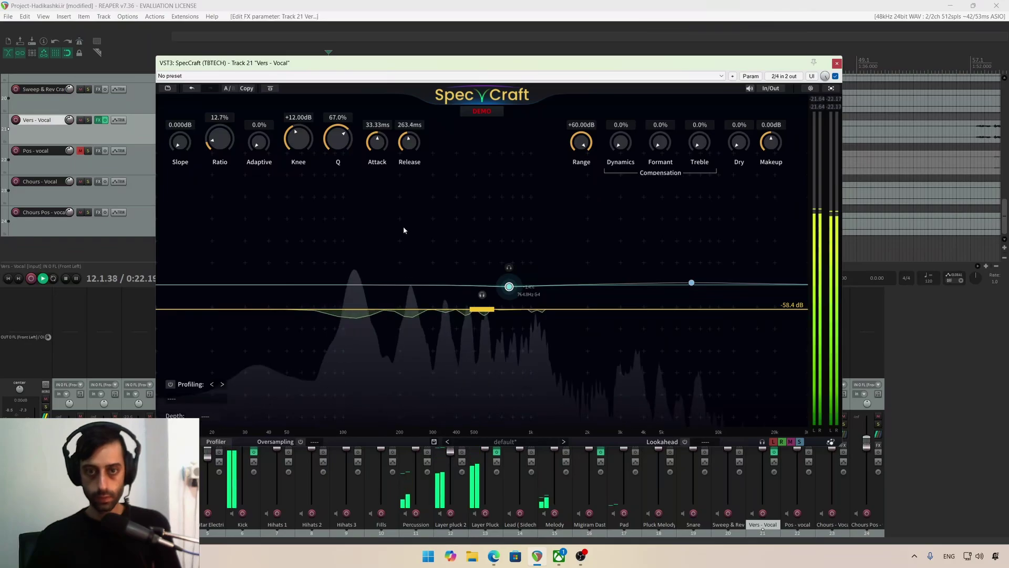
left_click_drag(302, 138, 342, 87)
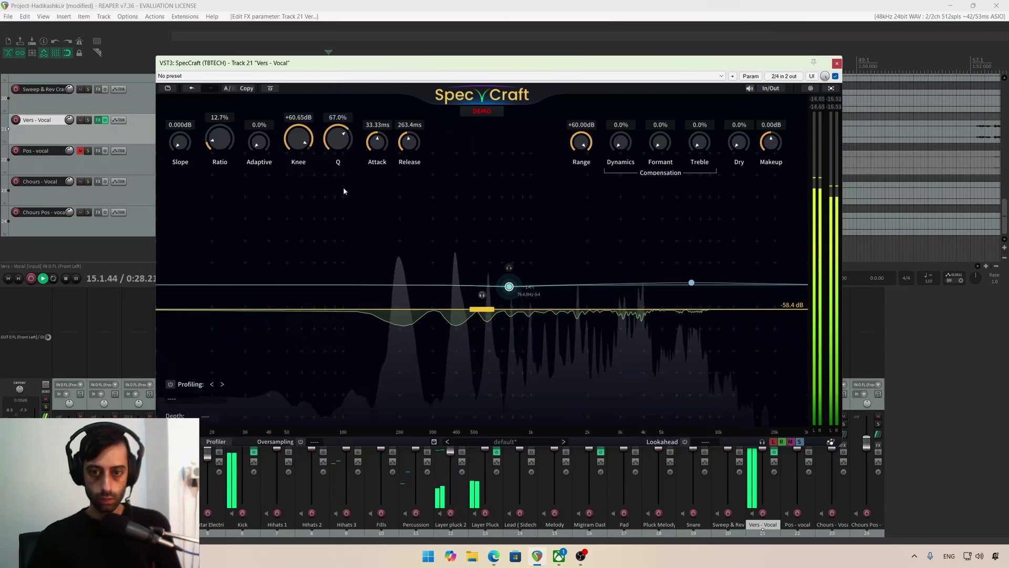
key("space")
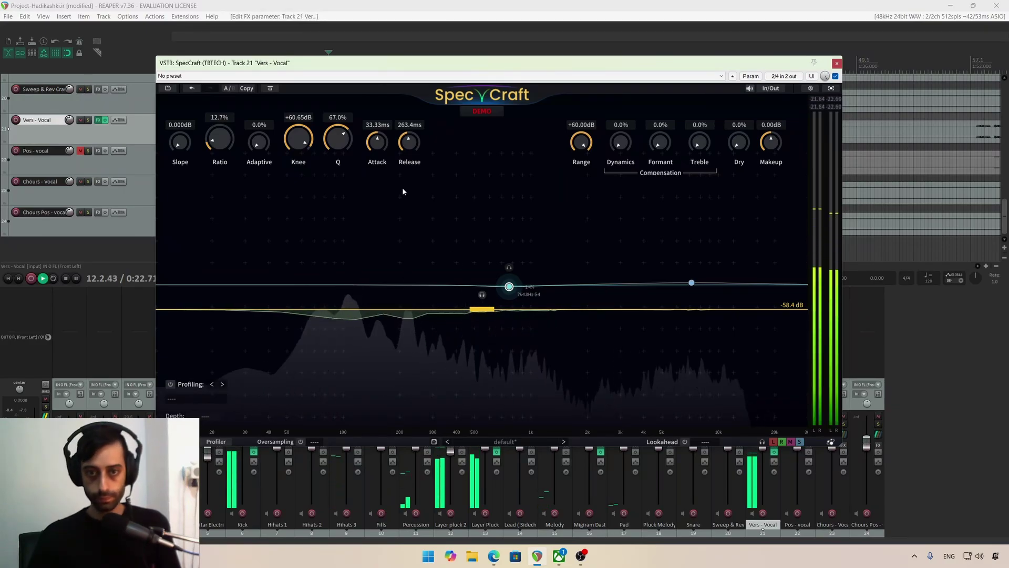
- Shorten the Attack to 1.98 ms, and set the Release to 318.2 ms and the Ratio to 16.2%
left_click_drag(377, 149, 376, 180)
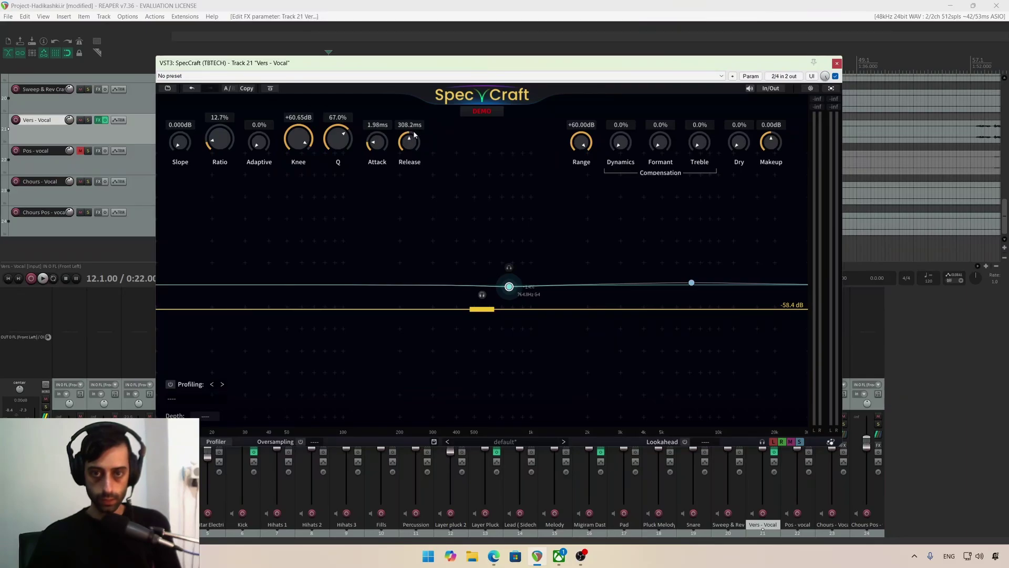
left_click_drag(415, 137, 419, 135)
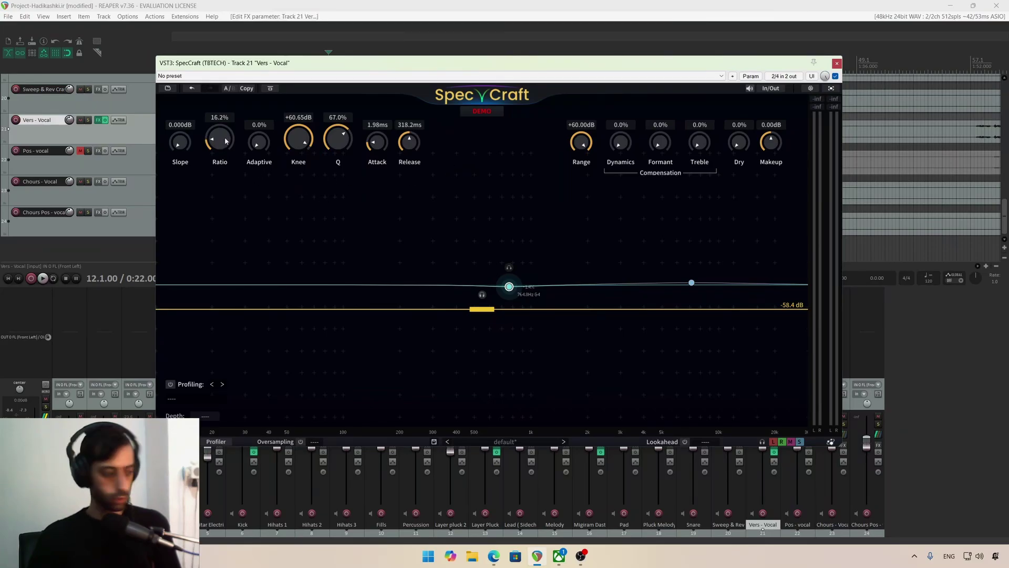
- Play the project and solo the Vers - Vocal track to audition the processed vocal, ending with playback stopped
key("space")
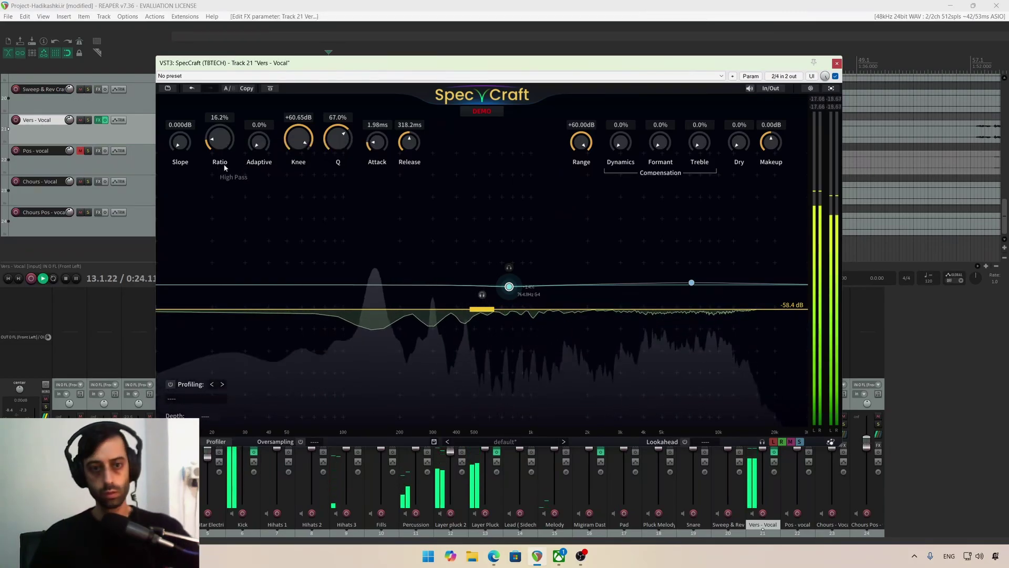
left_click(88, 120)
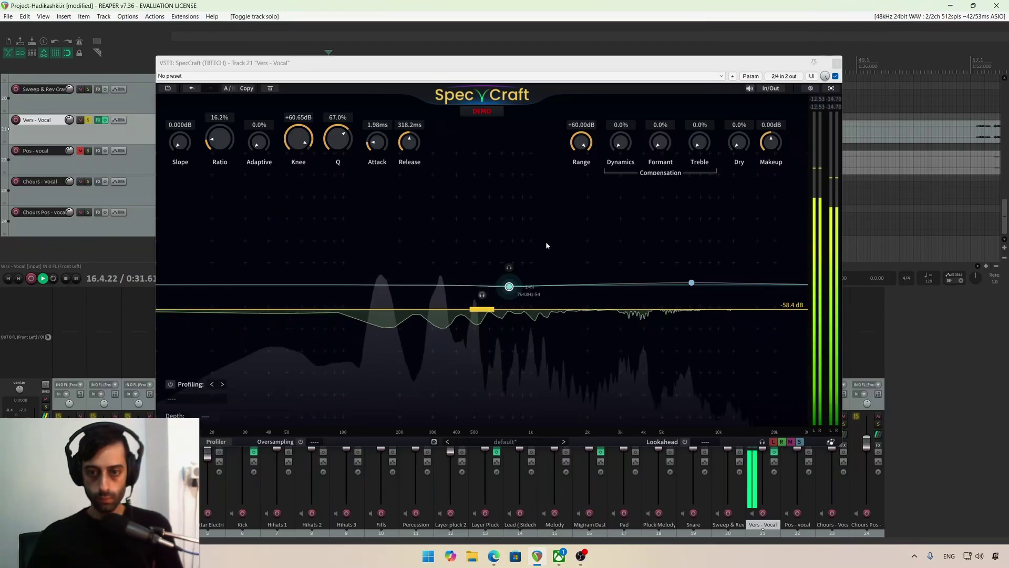
key("space")
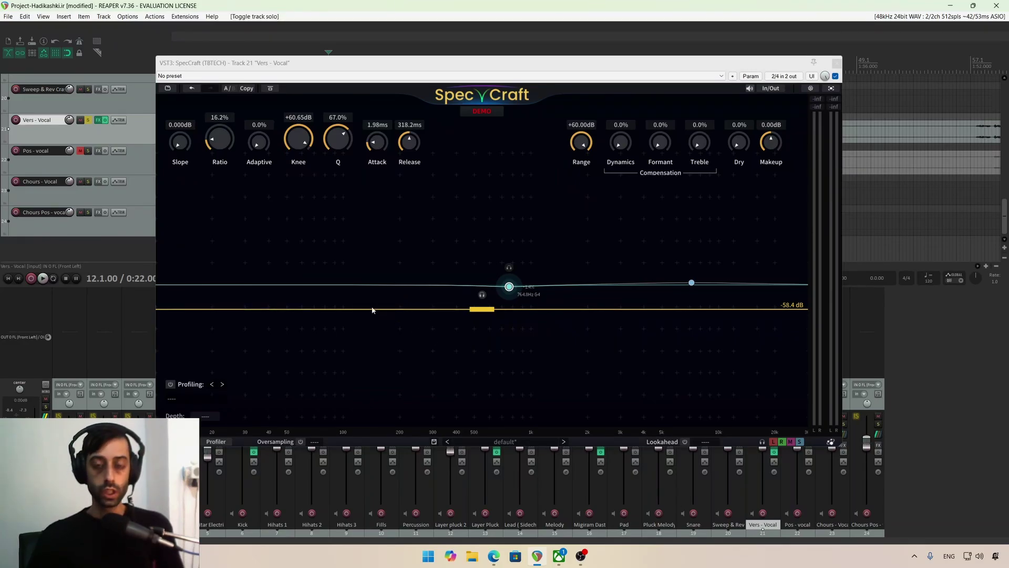
- Audition the vocal with the Slope raised to 7.887 dB and reset, and leave the Slope at 3.780 dB and the Ratio at 17.7%
key("space")
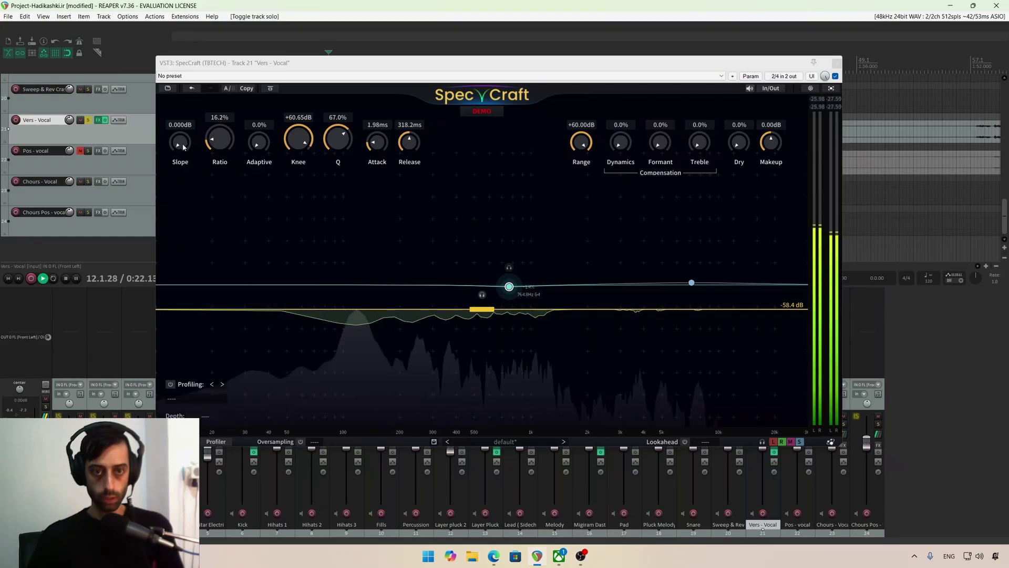
left_click_drag(206, 75, 205, 80)
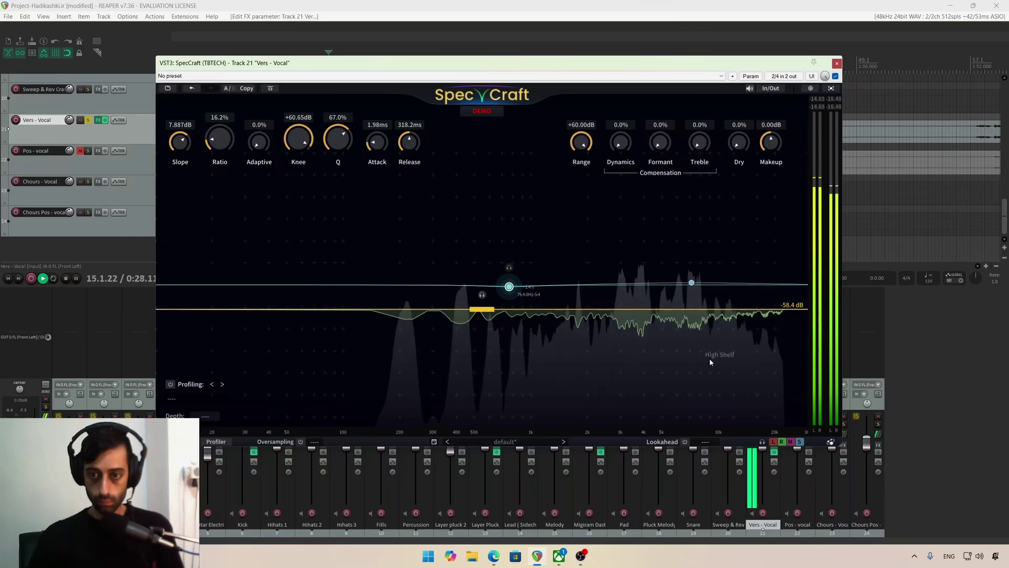
key("space")
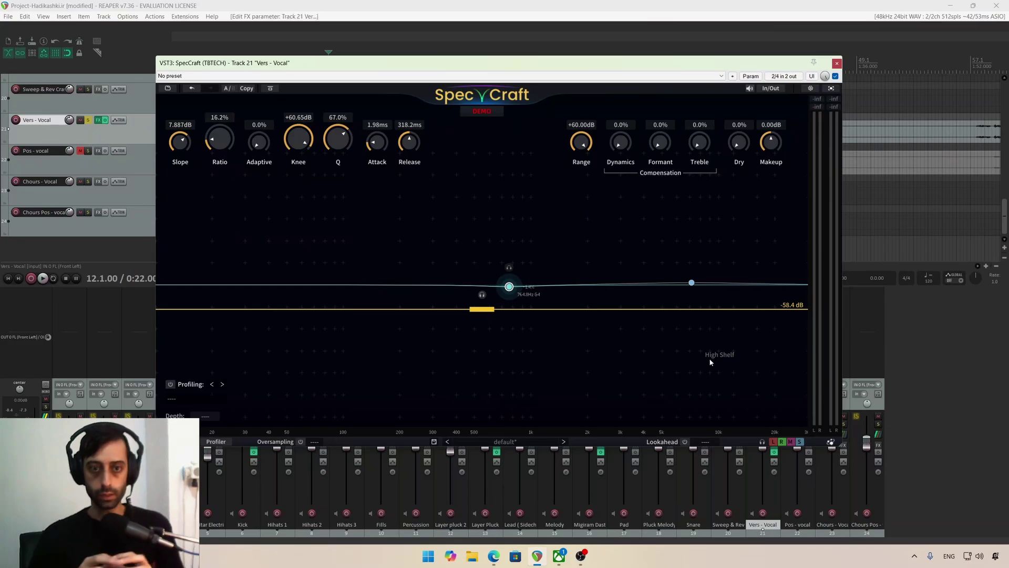
key("space")
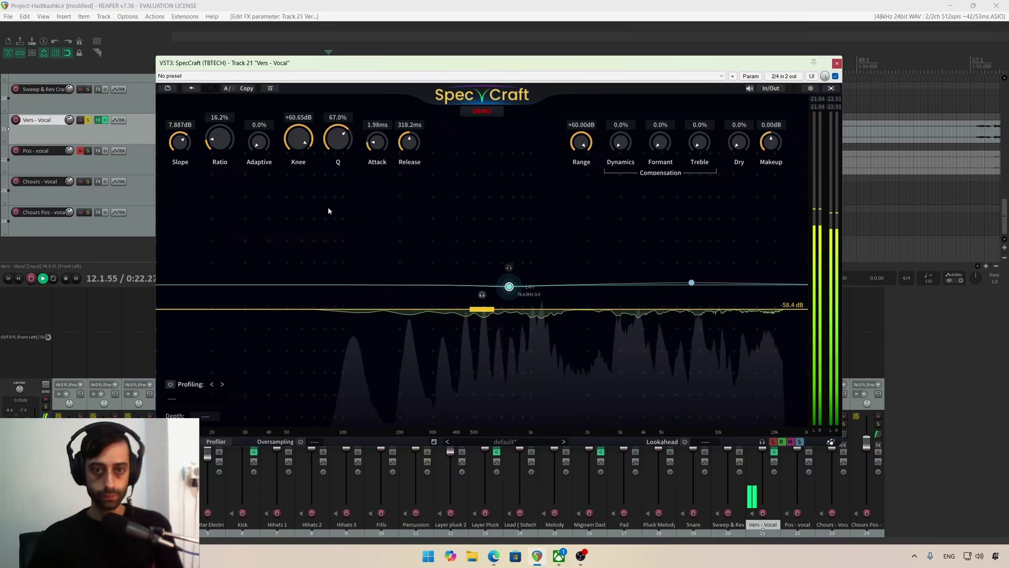
double_click(180, 141)
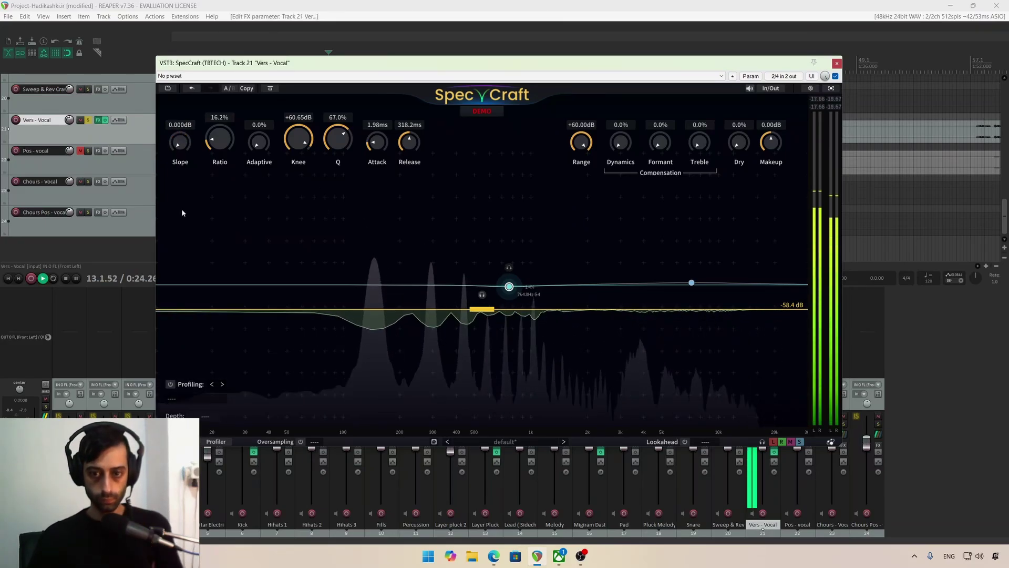
scroll(180, 170, "up", 4)
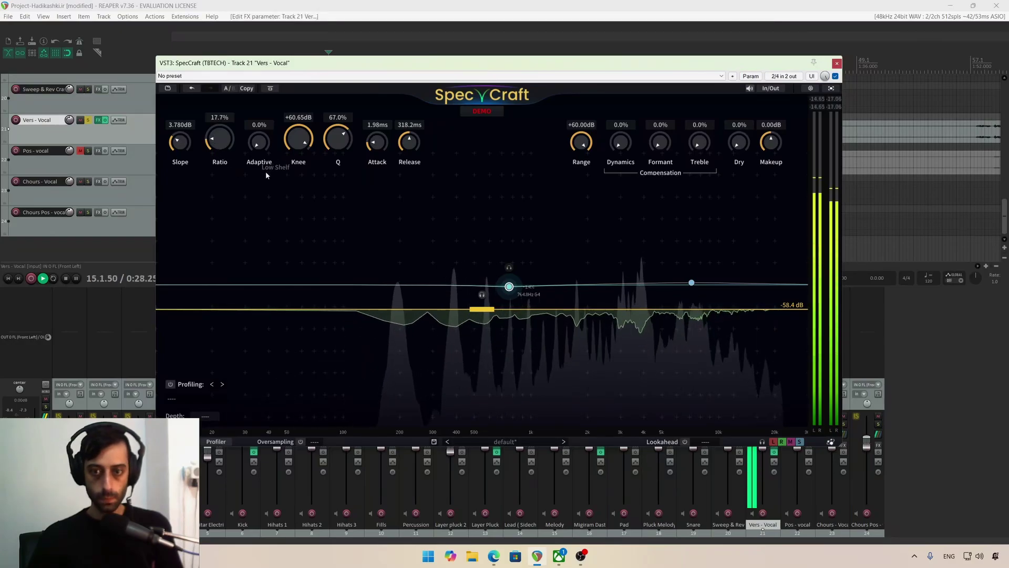
key("space")
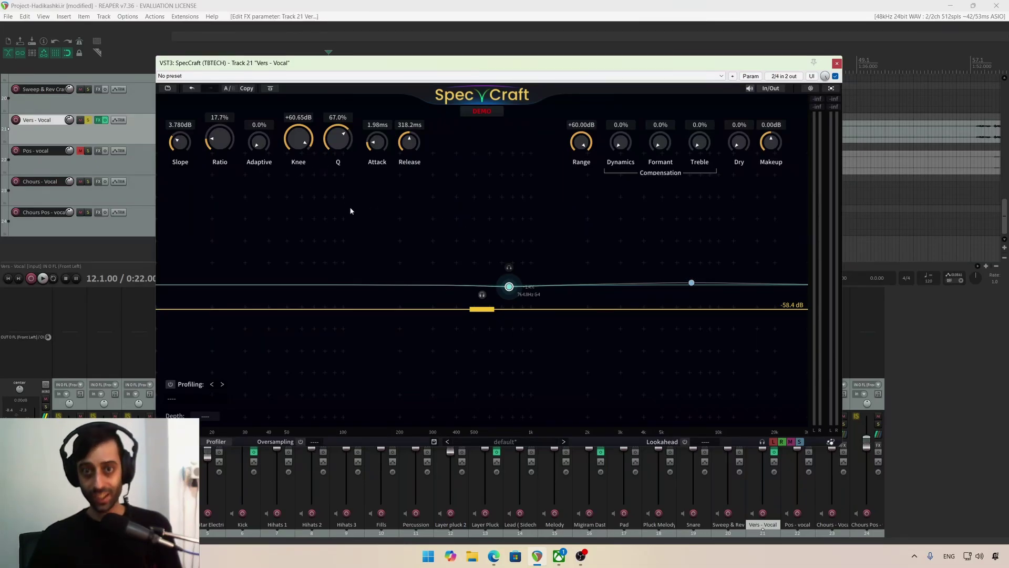
- Sweep the Adaptive amount up during vocal playback and bring it back down to 30.3%
mouse_move(257, 147)
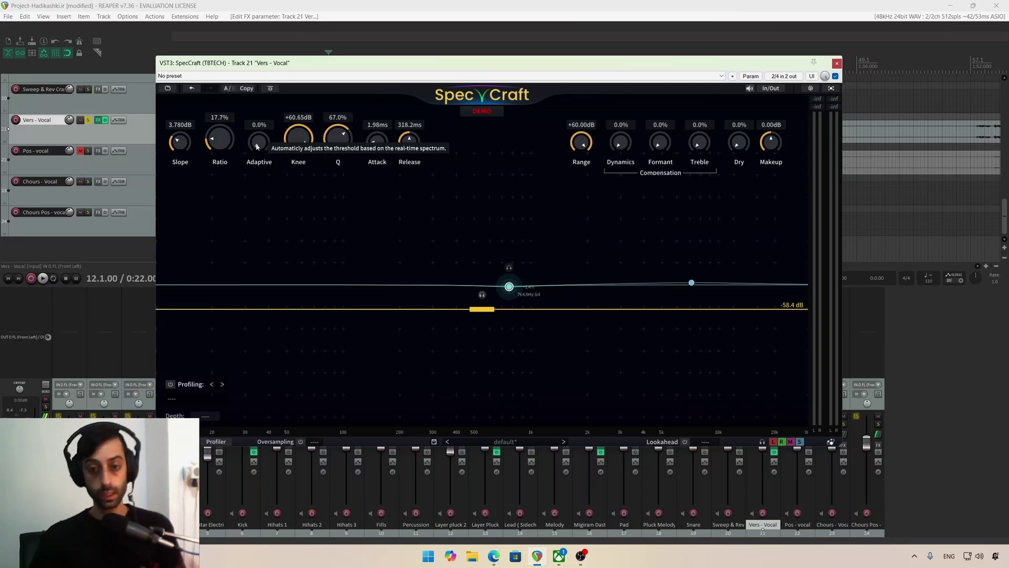
key("space")
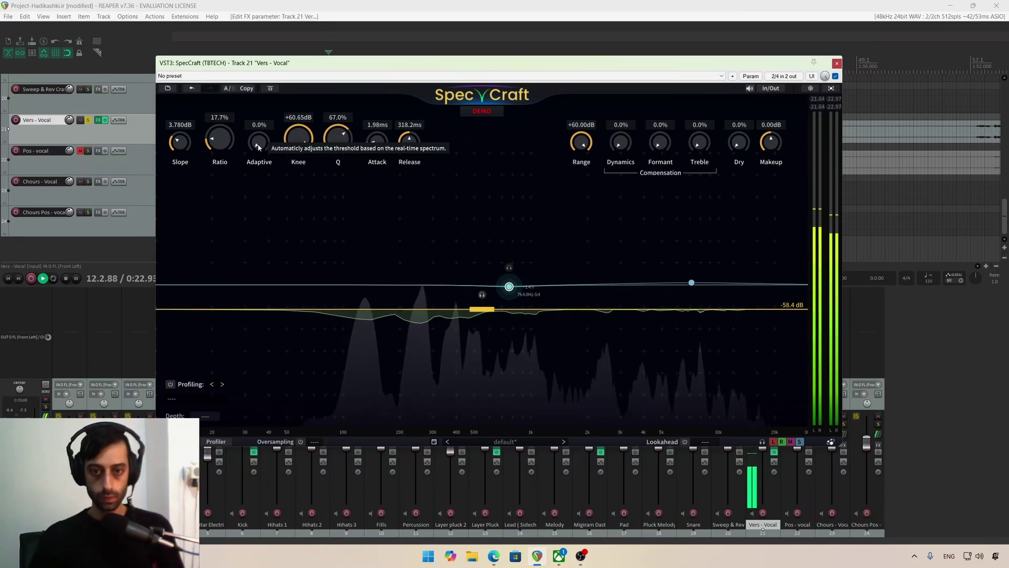
left_click_drag(257, 147, 274, 106)
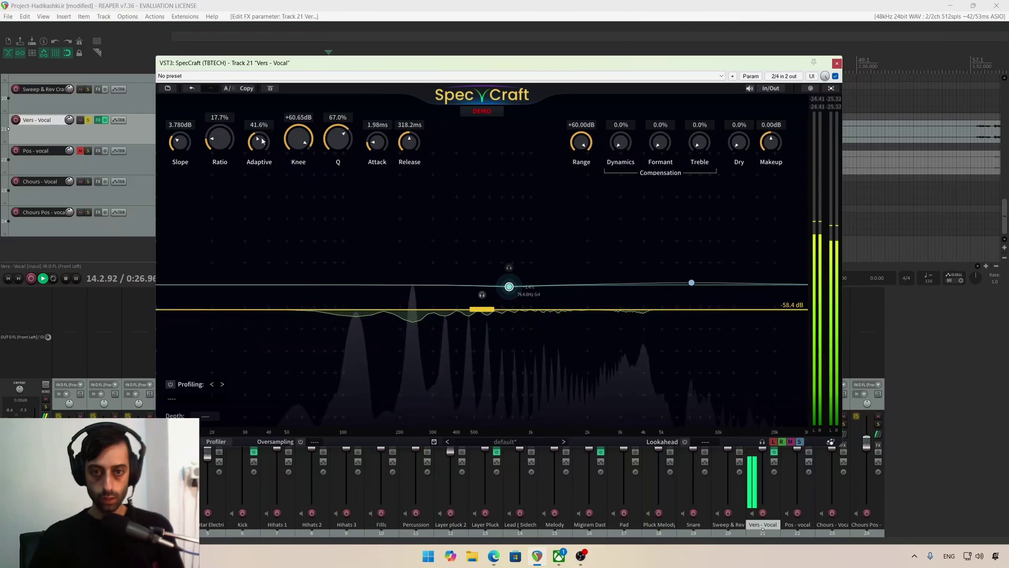
left_click_drag(262, 146, 258, 170)
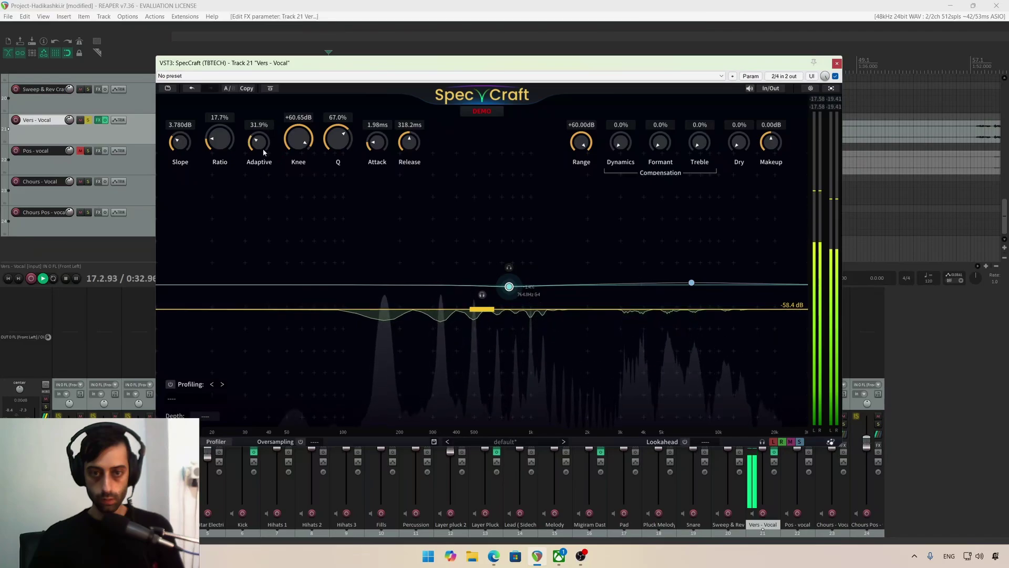
- Raise the threshold to -52.2 dB and the Ratio to 25.9% while listening, ending with playback stopped
left_click_drag(481, 309, 470, 291)
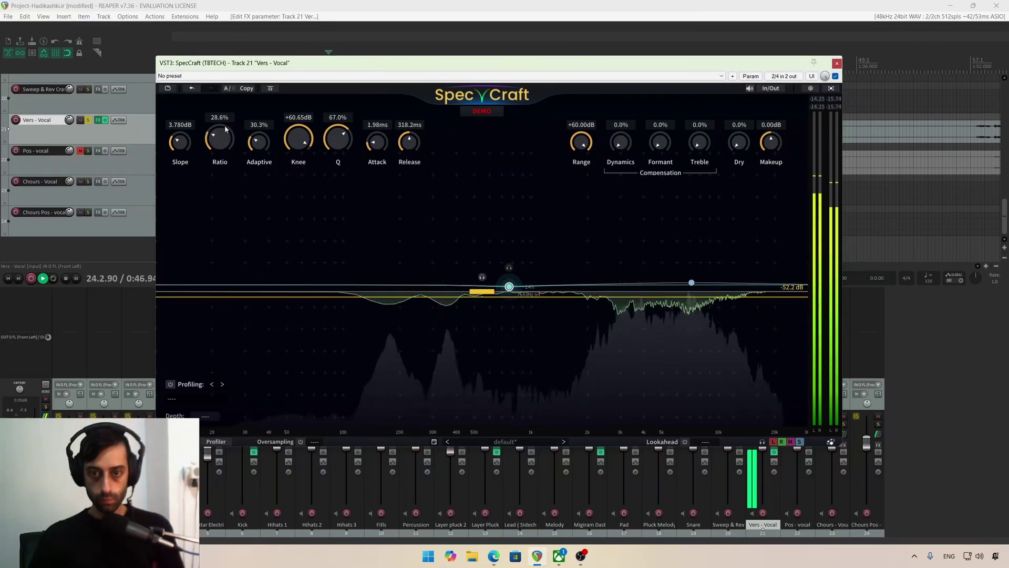
left_click_drag(221, 138, 224, 134)
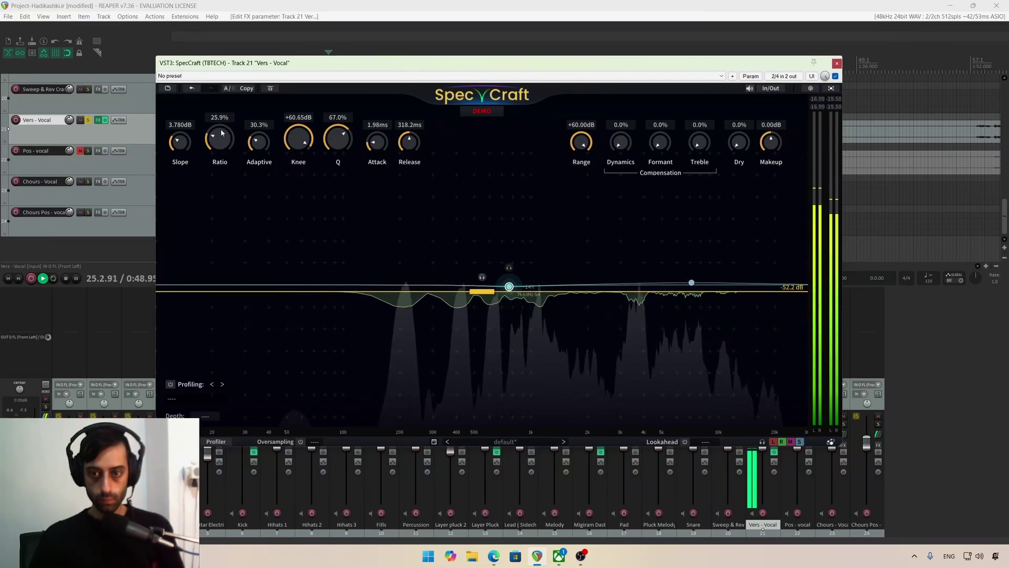
key("space")
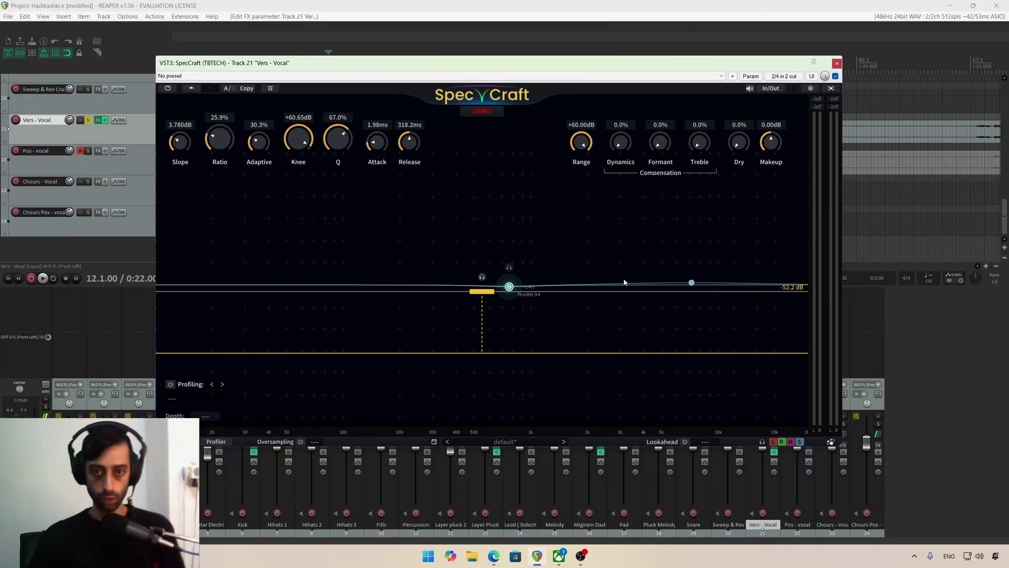
- Audition the high band's node at about 5.3 kHz and raise its amount to about 48.9%
key("space")
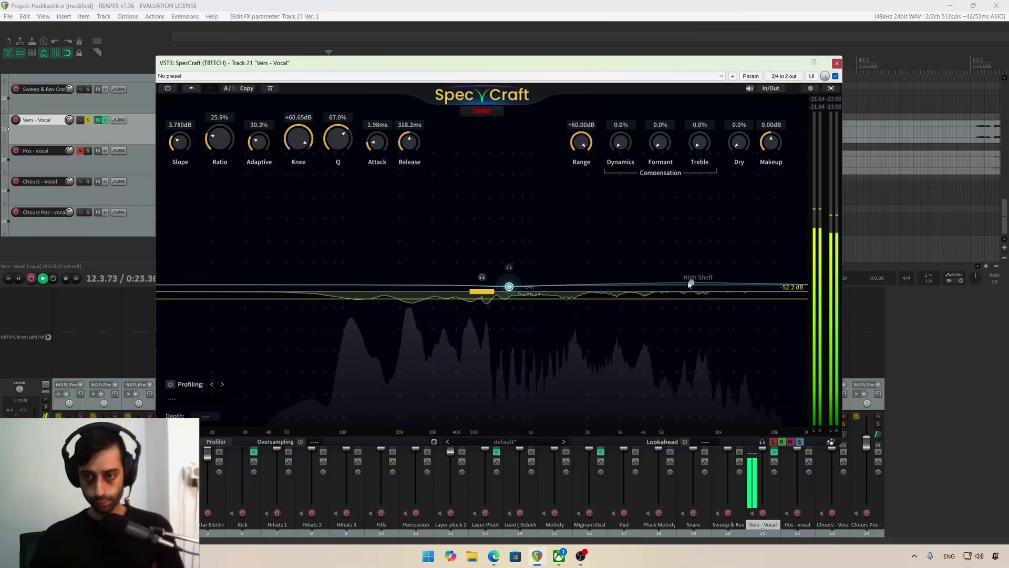
left_click_drag(690, 283, 666, 254)
key("space")
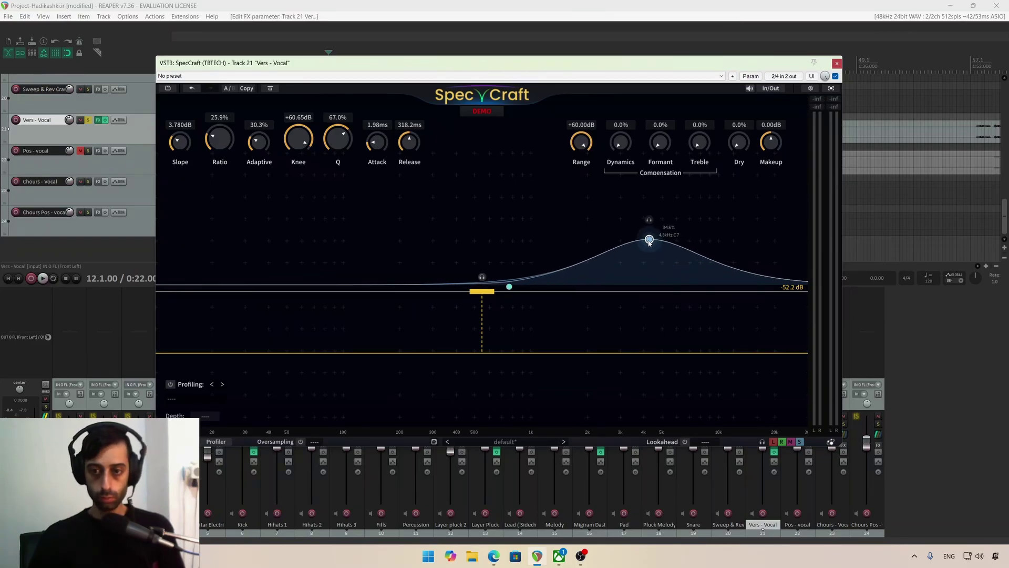
key("space")
mouse_move(649, 239)
left_mouse_down()
mouse_move(668, 208)
mouse_move(666, 240)
left_mouse_up()
key("space")
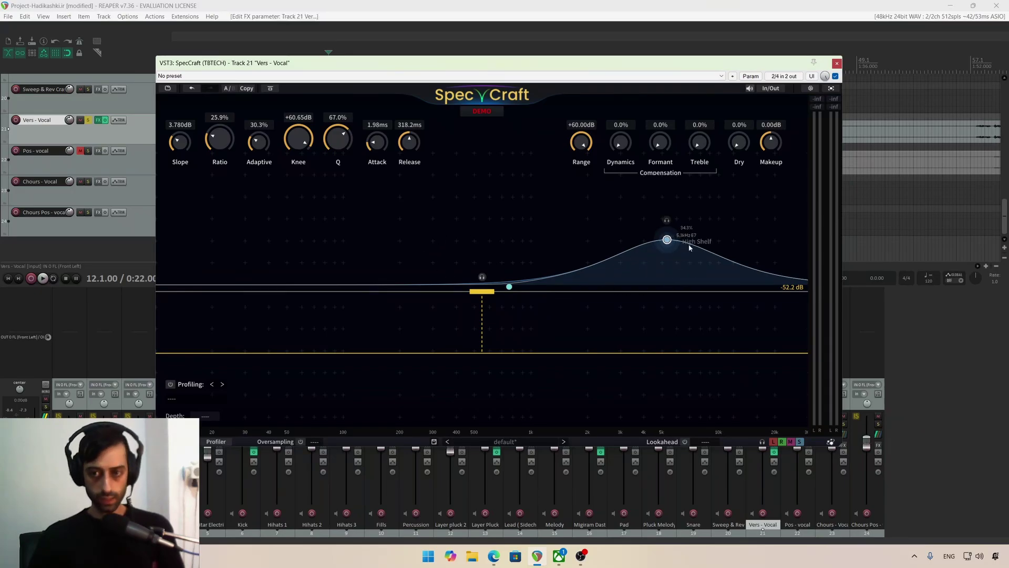
left_click_drag(668, 239, 670, 227)
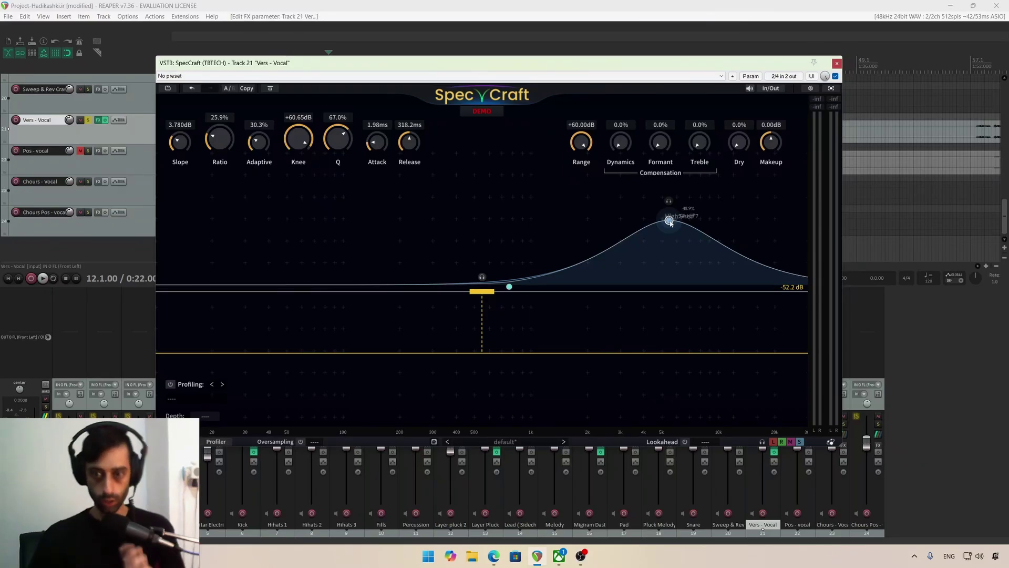
- During playback, move the high band's node to about 9.9 kHz at 24.7% and lower Q to 59.6%
key("space")
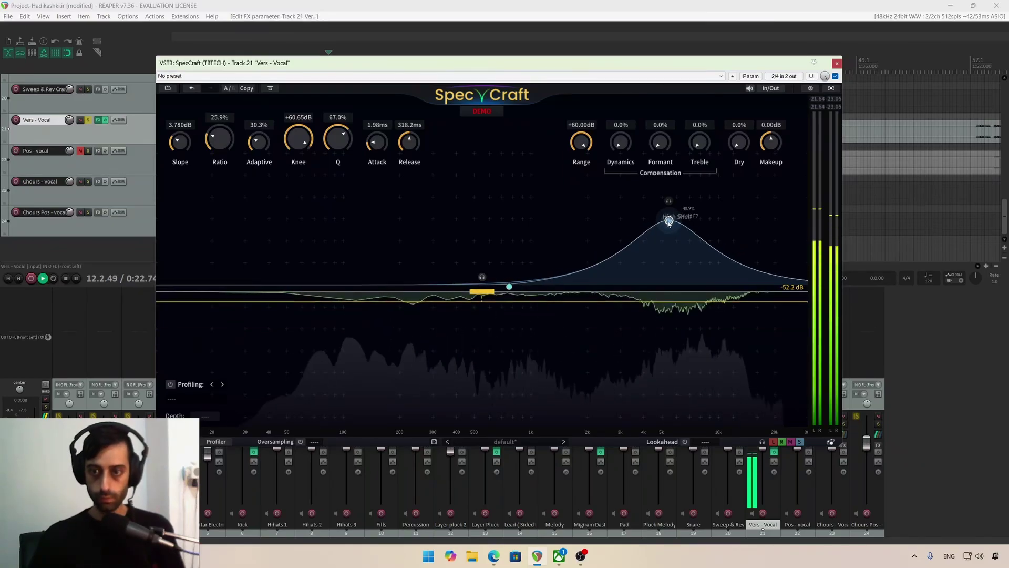
left_click_drag(670, 222, 719, 258)
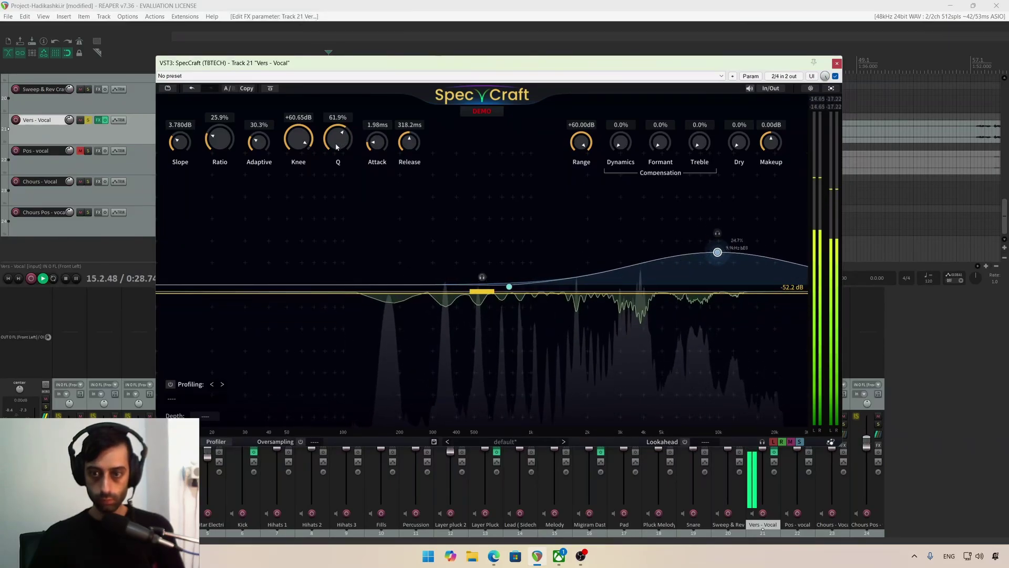
left_click_drag(337, 142, 337, 150)
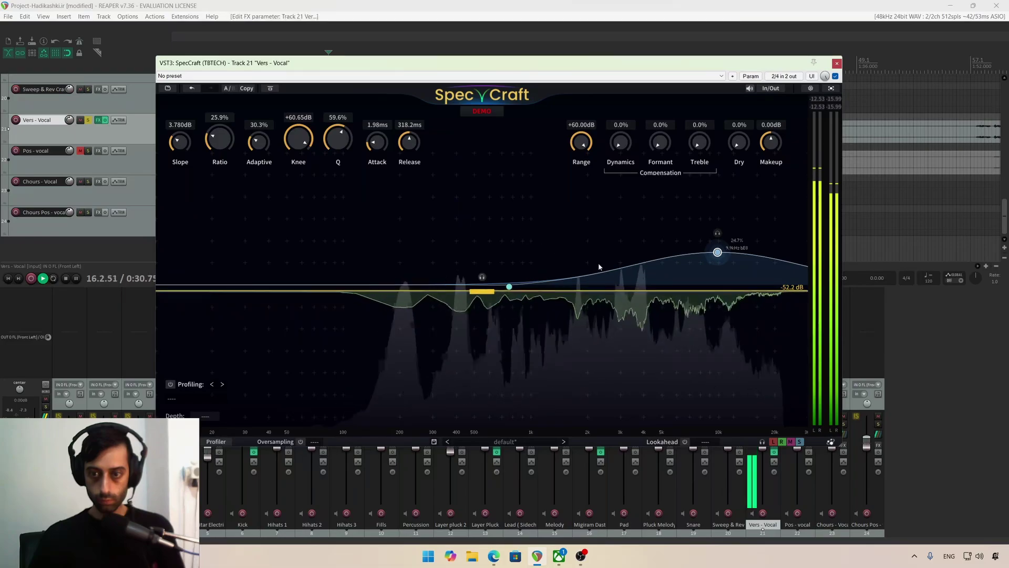
key("space")
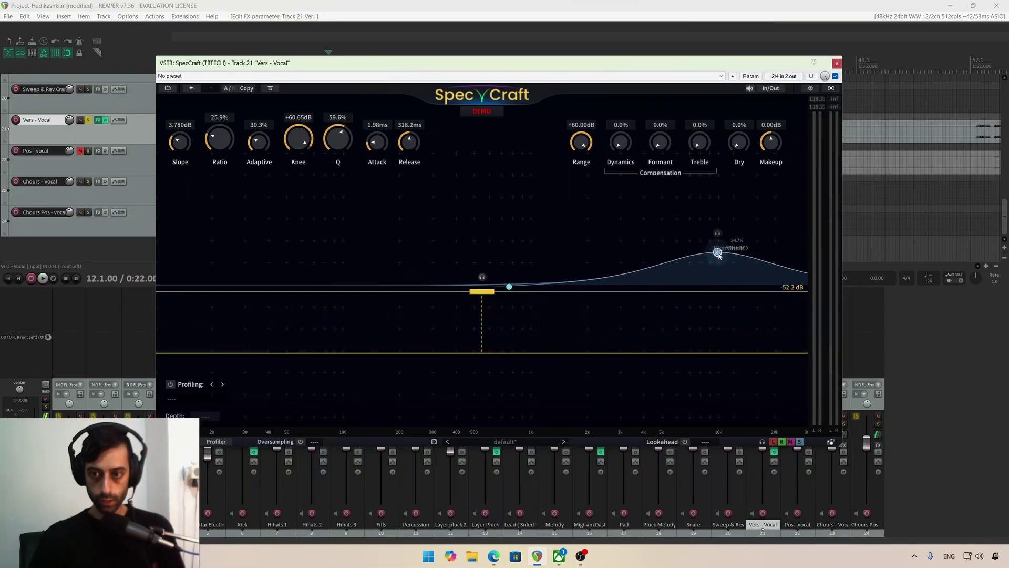
- Add a bell band in the upper mids and shift it to about 2.3 kHz at 61.7% during playback
double_click(616, 259)
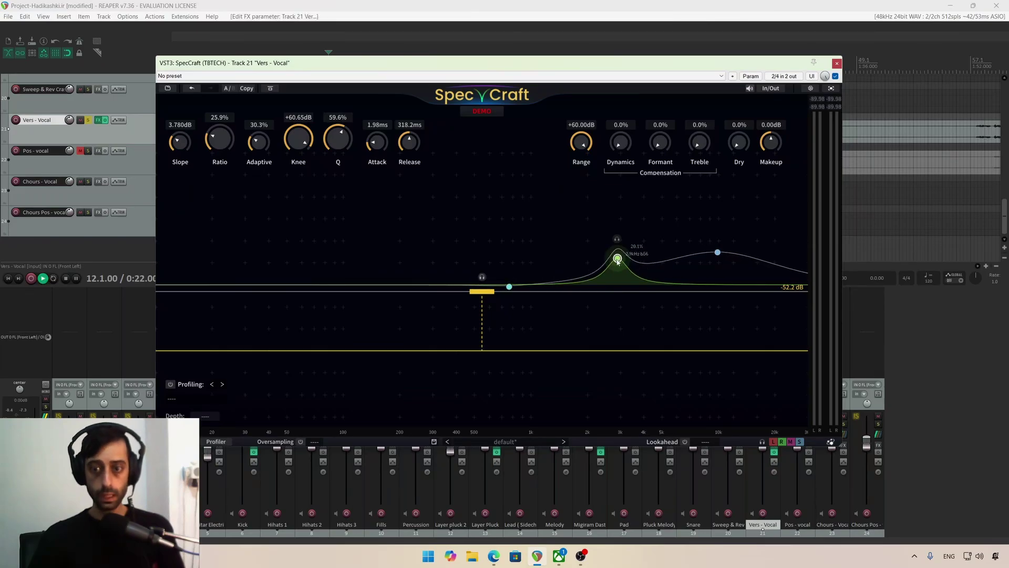
key("space")
mouse_move(618, 259)
left_mouse_down()
mouse_move(627, 219)
mouse_move(582, 210)
mouse_move(606, 214)
mouse_move(599, 205)
left_mouse_up()
- Lower the threshold to -54.0 dB and reduce the Adaptive amount to 10.1% while the vocal plays
mouse_move(566, 291)
left_mouse_down()
mouse_move(566, 341)
mouse_move(566, 292)
left_mouse_up()
left_click_drag(256, 146, 252, 171)
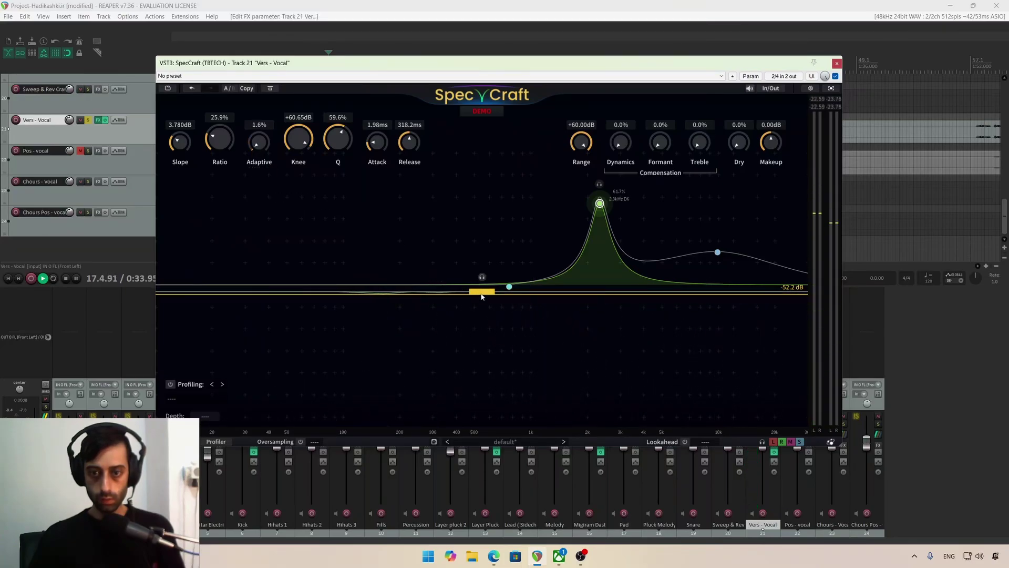
left_click_drag(265, 149, 261, 134)
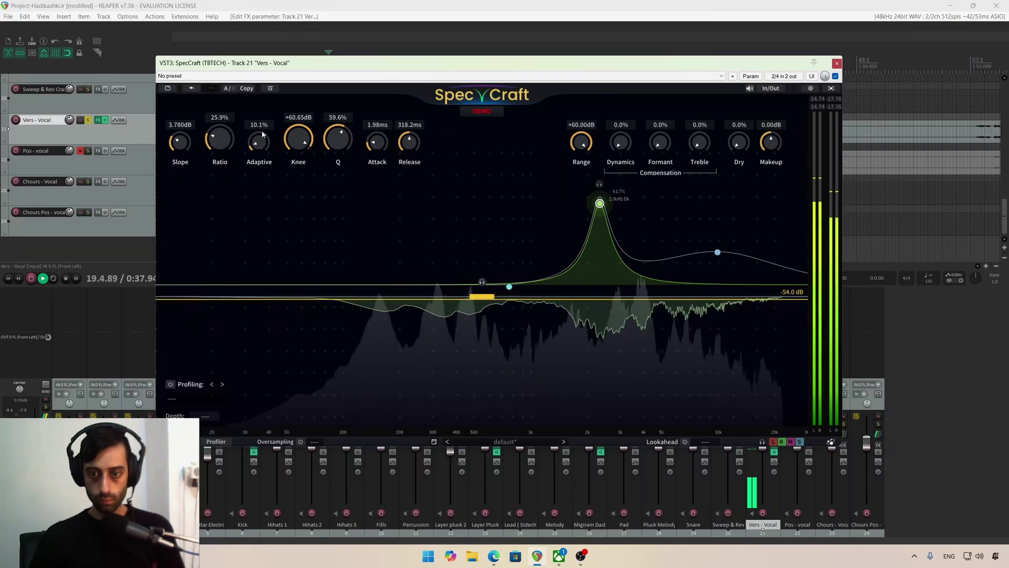
- Raise the Adaptive amount to 26.4% and set the Knee to +45.82 dB during playback
scroll(261, 136, "up", 5)
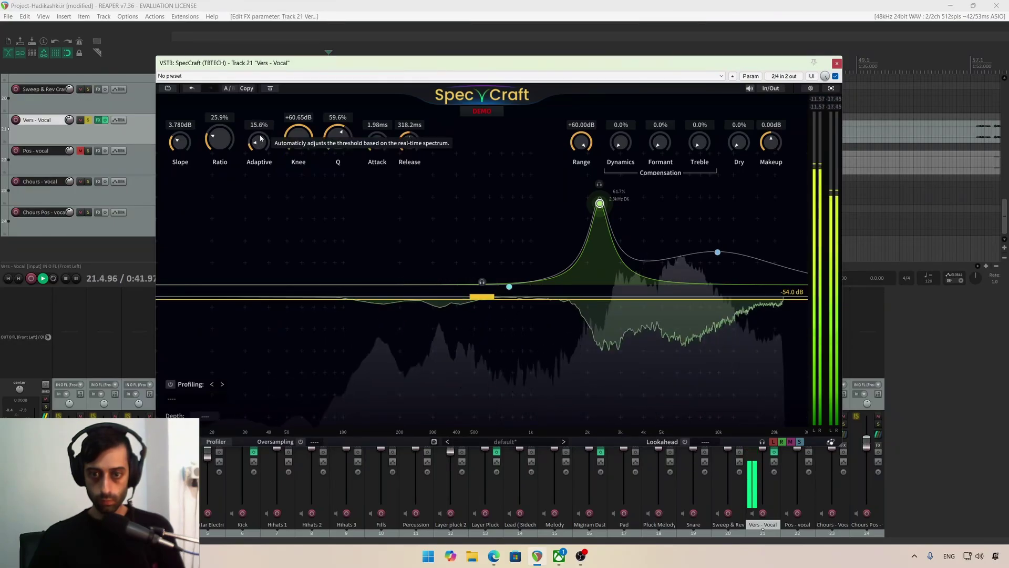
scroll(258, 141, "up", 10)
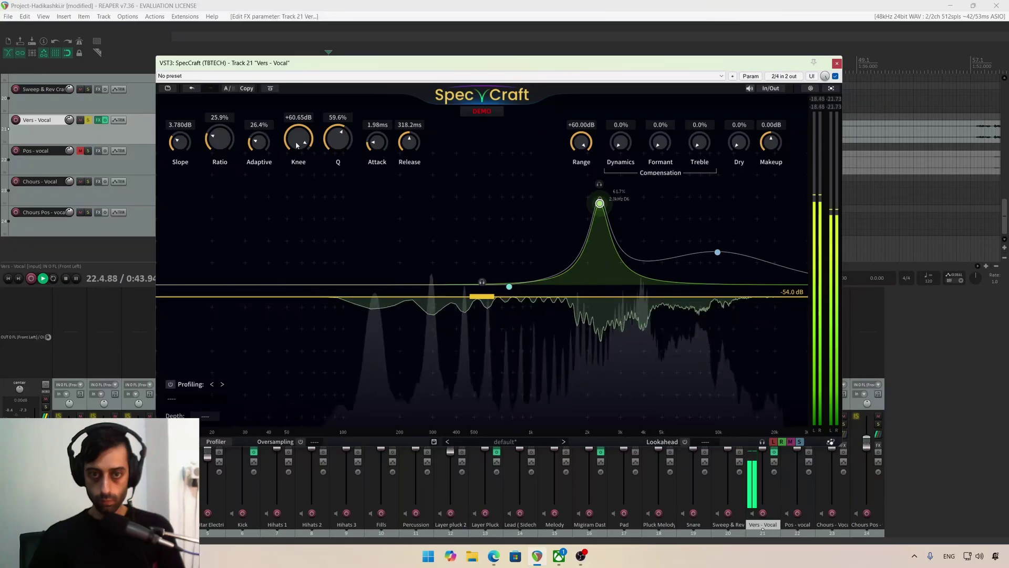
scroll(288, 154, "up", 3)
scroll(233, 123, "up", 5)
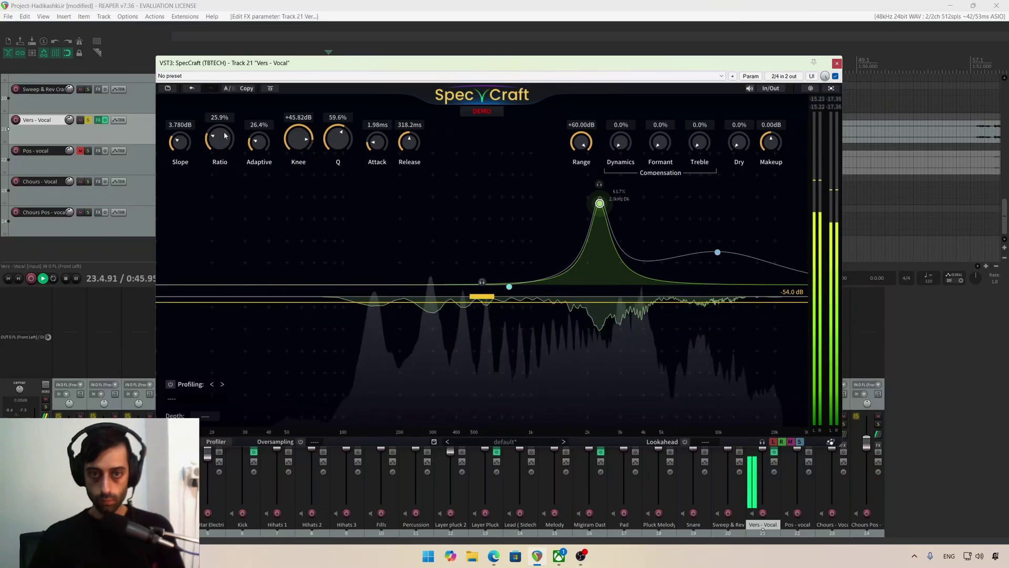
- Reduce the Ratio to 17.7% and ease the high band near 9.9 kHz down to about 23.1%, ending with playback stopped
scroll(223, 138, "down", 10)
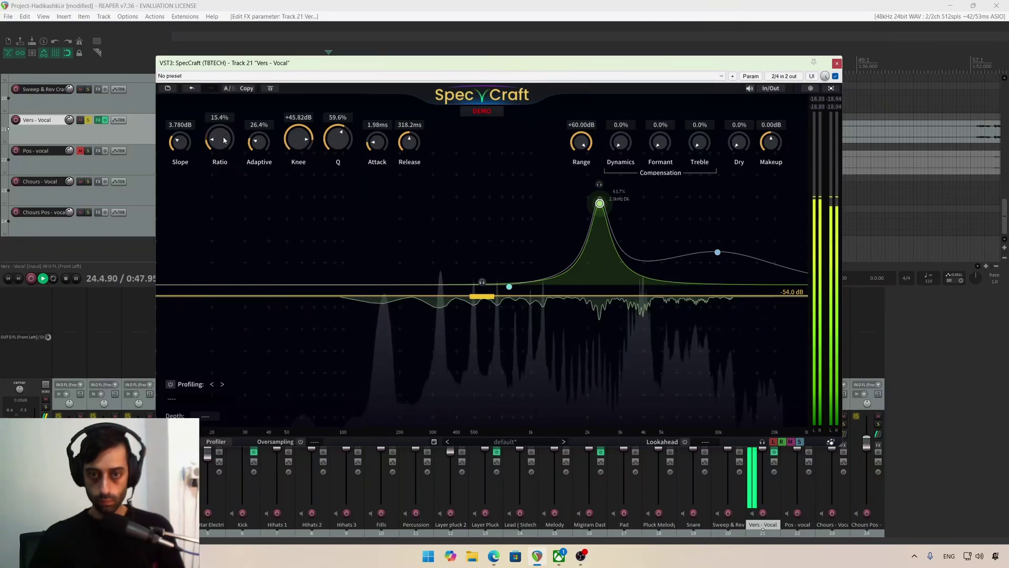
left_click(717, 254)
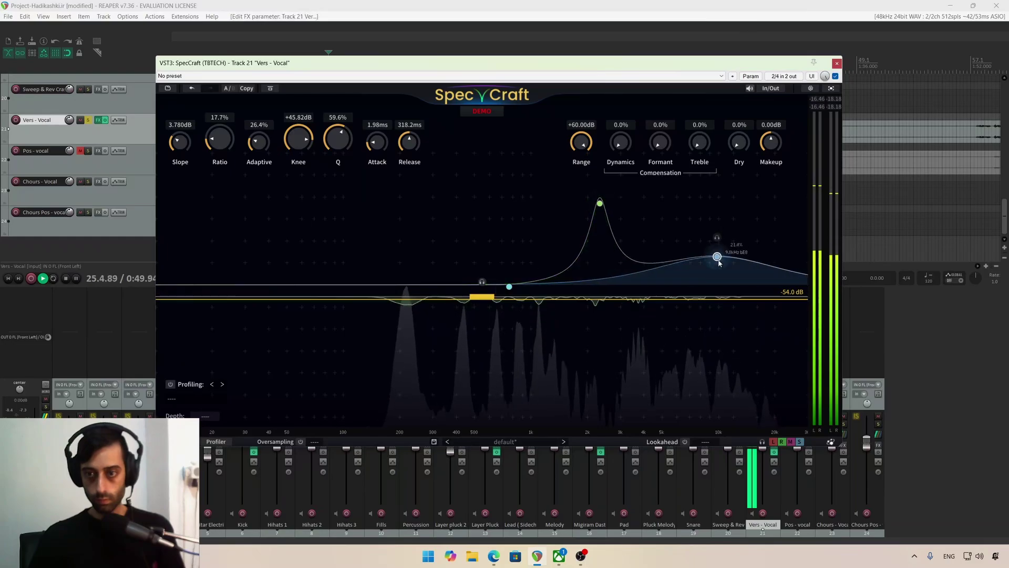
key("space")
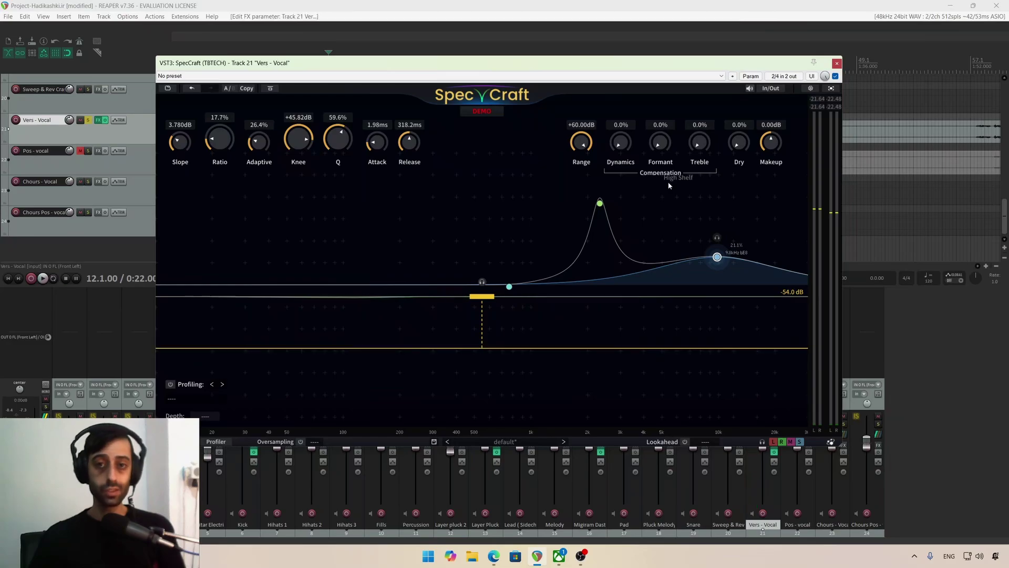
- Sweep the Treble compensation upward while the vocal plays and leave it at 126.6%
key("space")
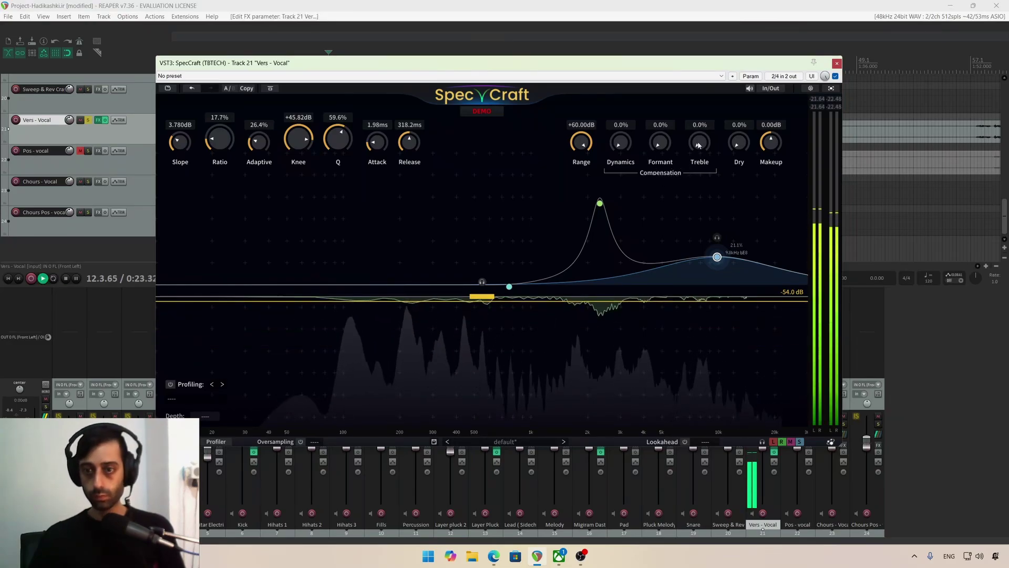
left_click_drag(699, 142, 745, 60)
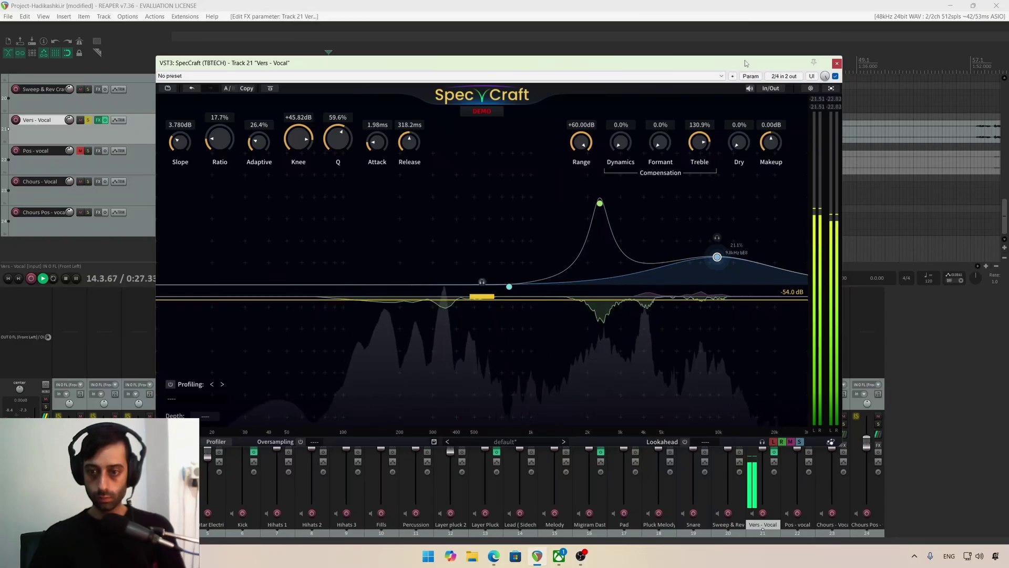
left_click_drag(746, 60, 671, 150)
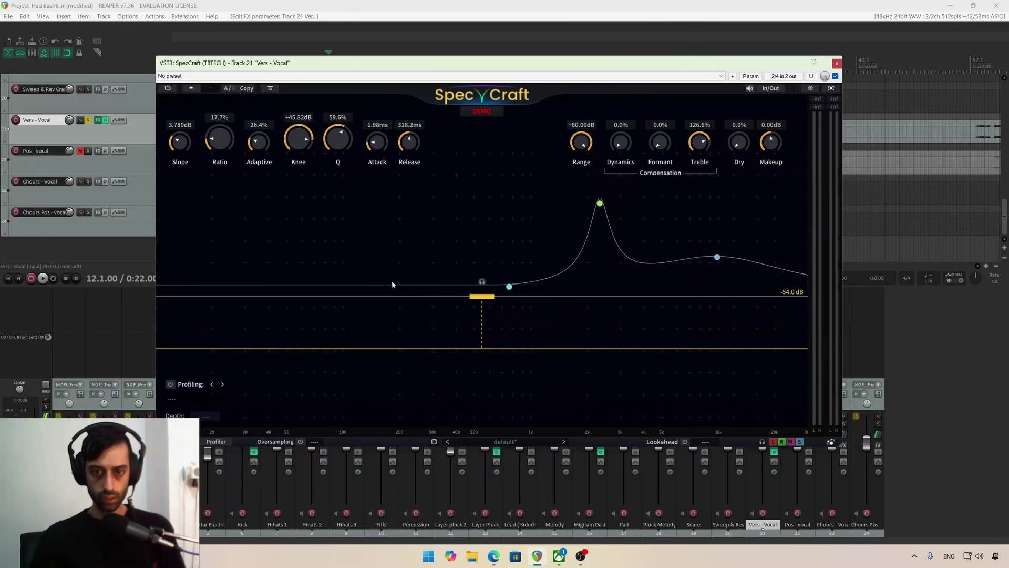
- Add a low band at about 224 Hz with an amount of 49.8% and play the vocal to audition it
left_click_drag(393, 291, 412, 220)
key("space")
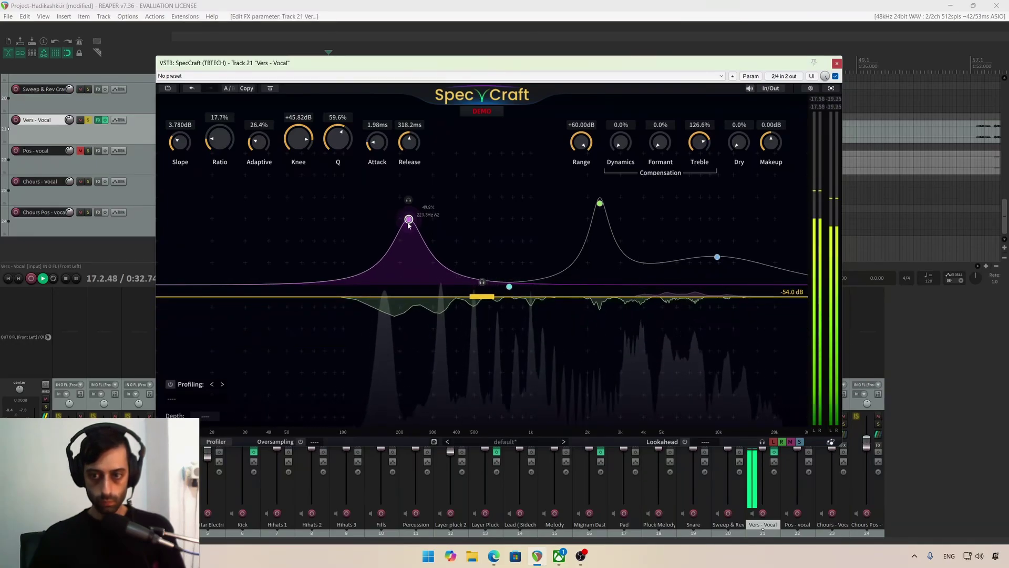
- Raise the Formant compensation while the vocal plays, settle on 116.1%, and stop playback
key("space")
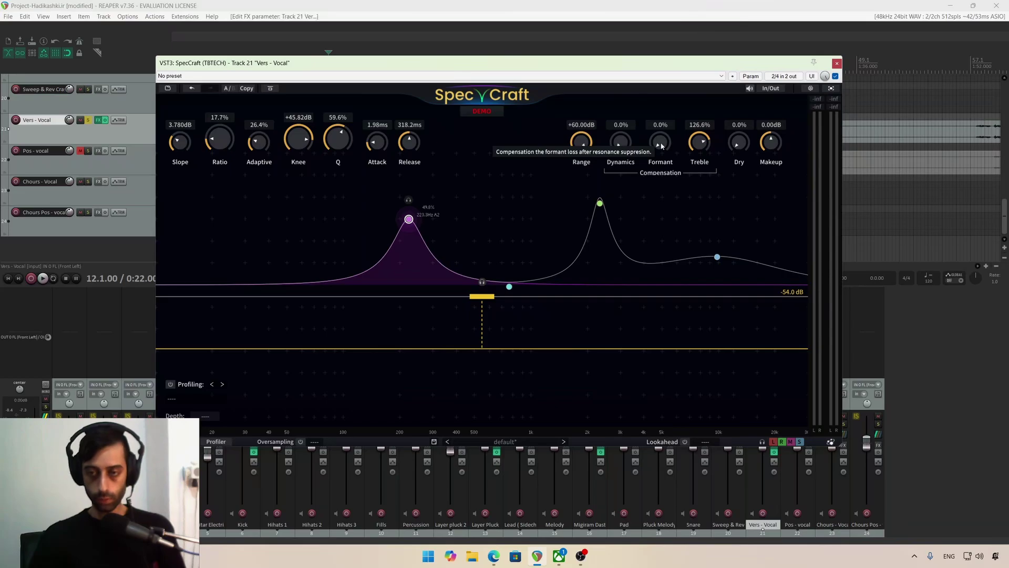
key("space")
left_click_drag(661, 146, 672, 88)
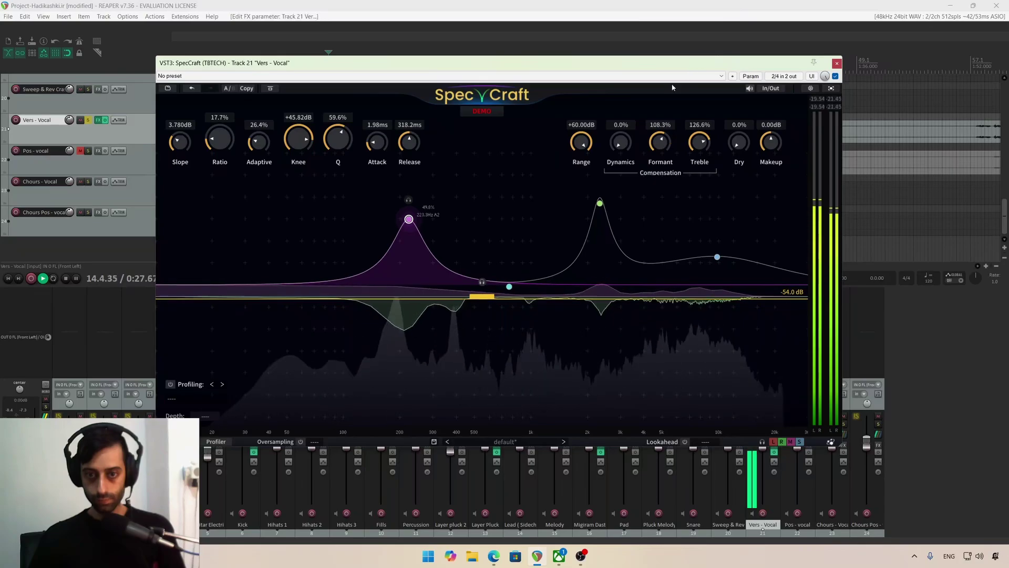
key("space")
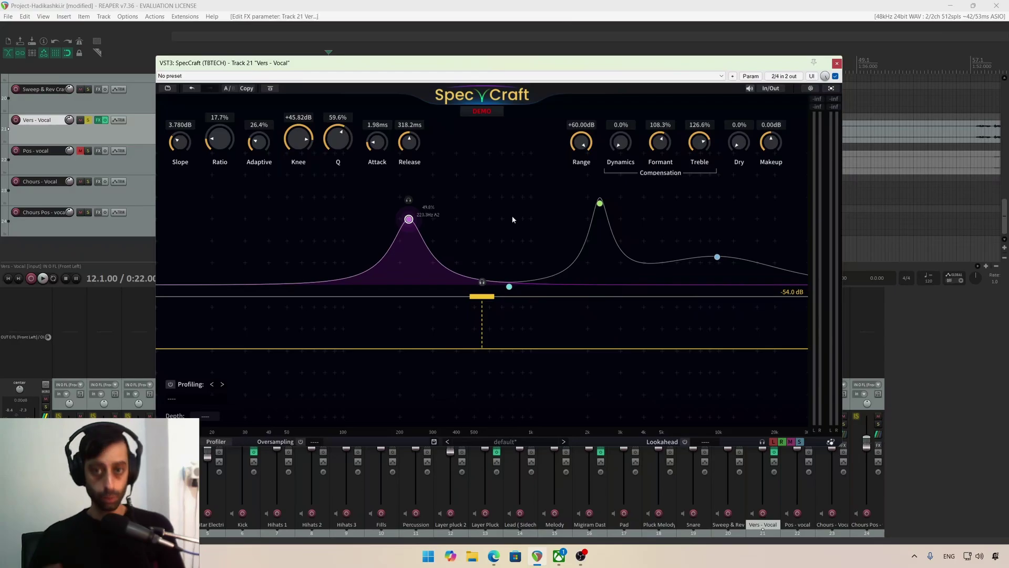
key("space")
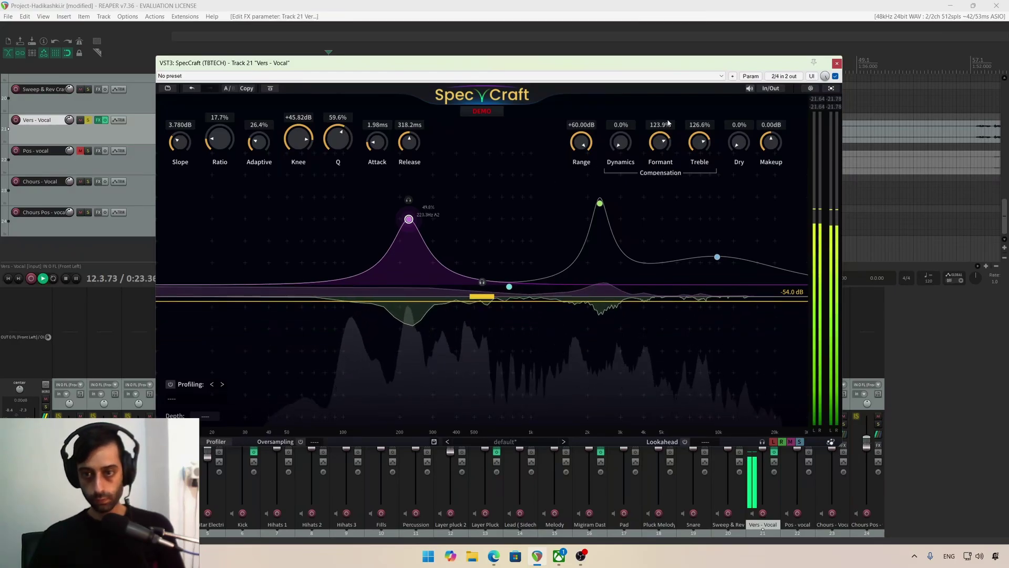
mouse_move(660, 141)
left_mouse_down()
mouse_move(670, 117)
mouse_move(656, 136)
left_mouse_up()
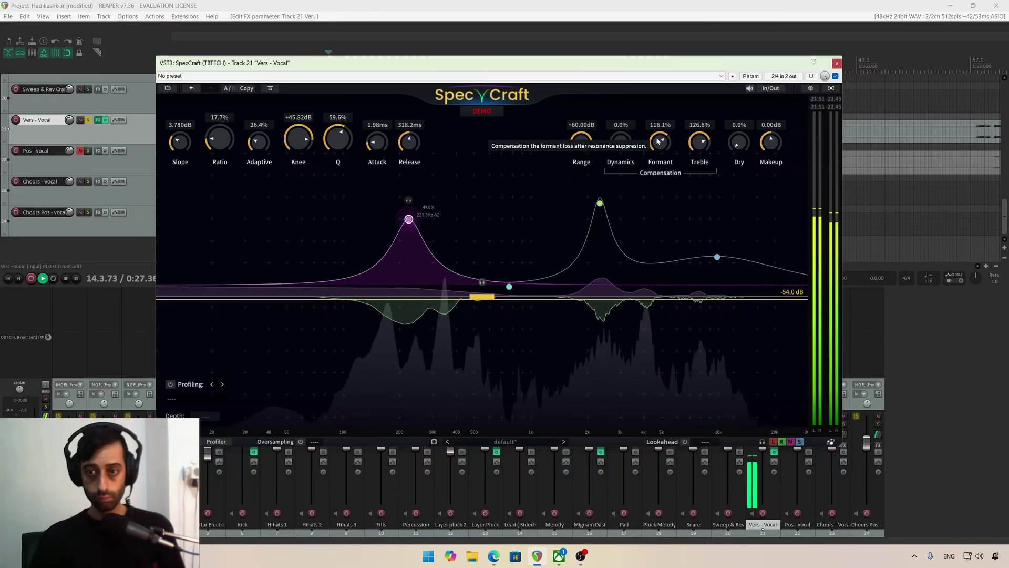
key("space")
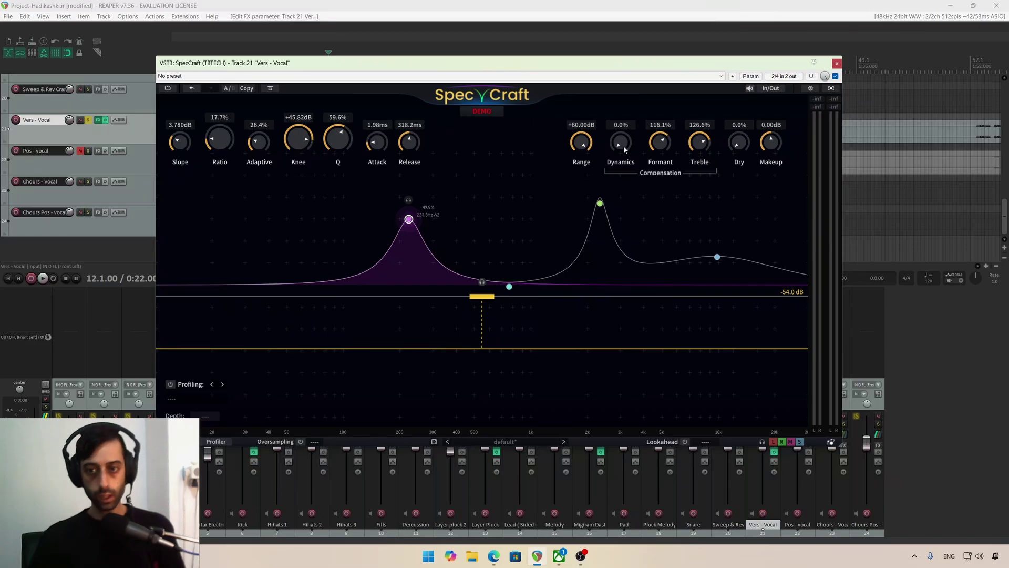
- Try the Dynamics compensation up to 100.0% during playback, return it to 0.0%, and stop the vocal
key("space")
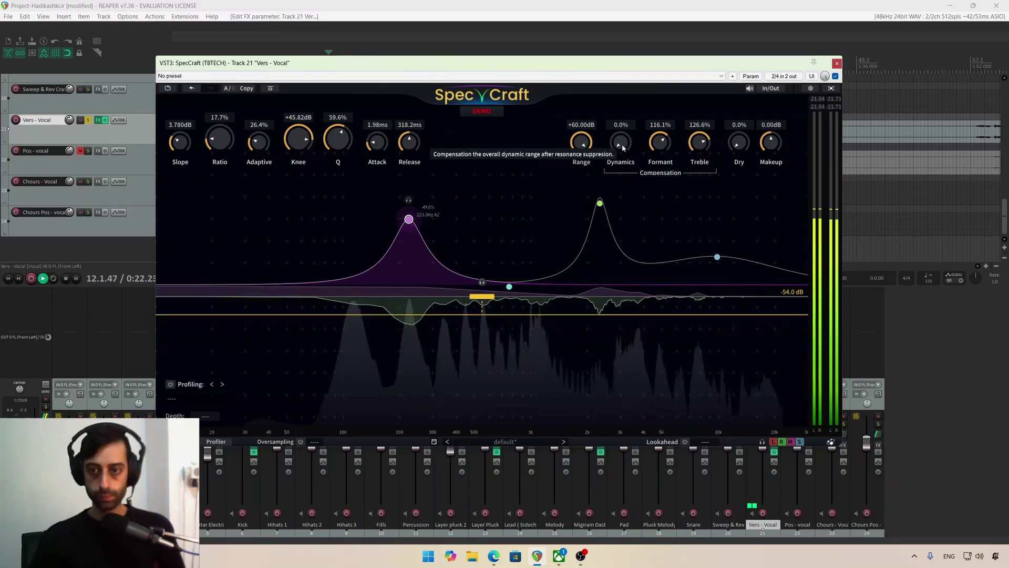
left_click_drag(622, 144, 650, 81)
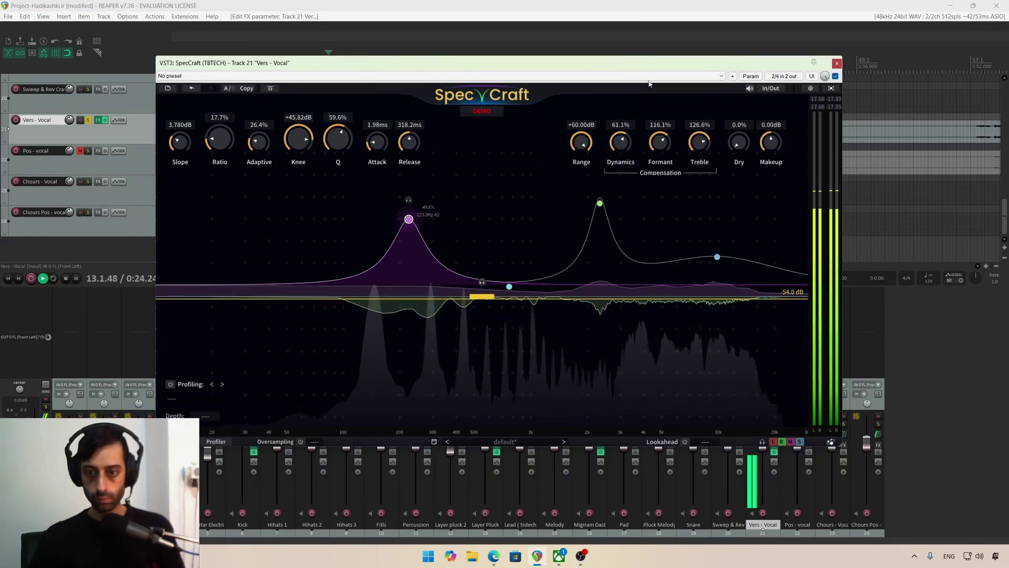
left_click(650, 79)
left_click(570, 169)
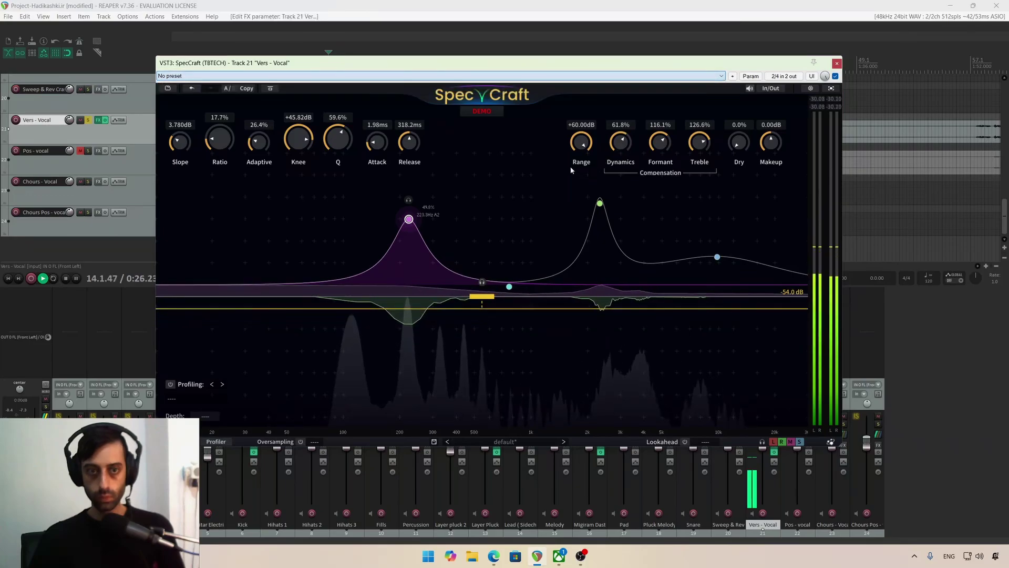
left_click_drag(624, 136, 634, 101)
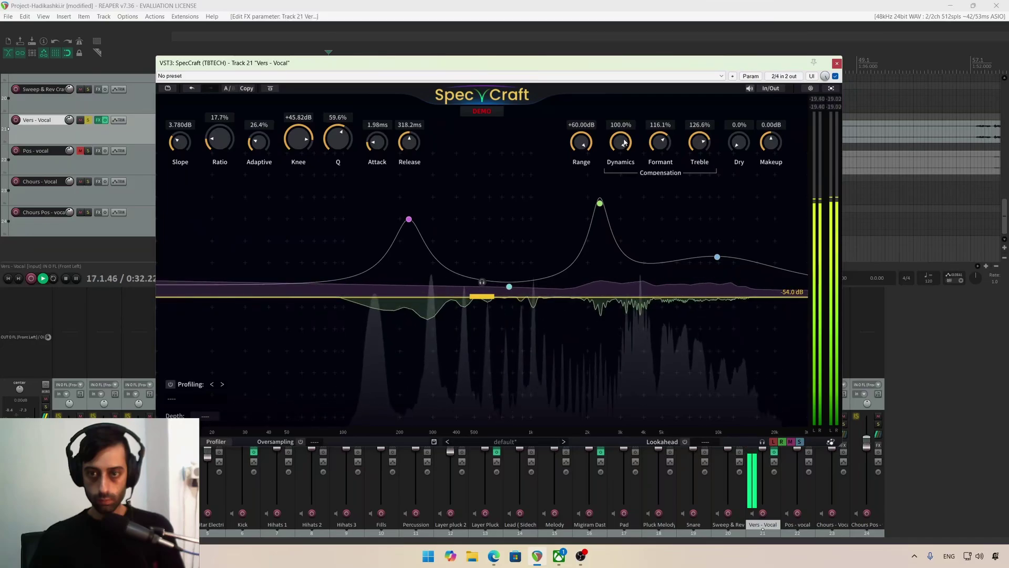
key("space")
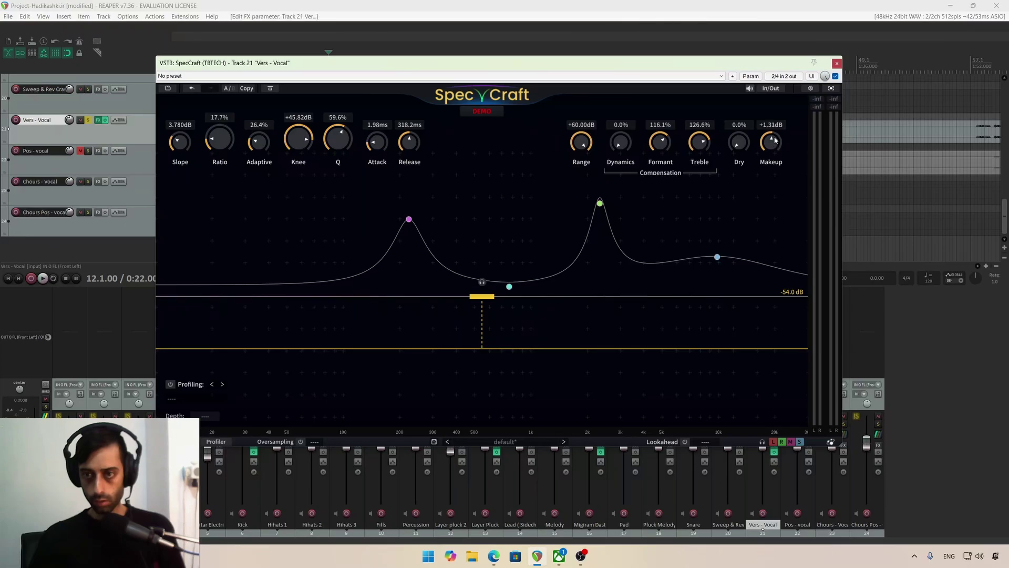
- Set Makeup to +1.31 dB and Slope to 4.620 dB, then audition the vocal and stop playback
left_click_drag(771, 145, 772, 140)
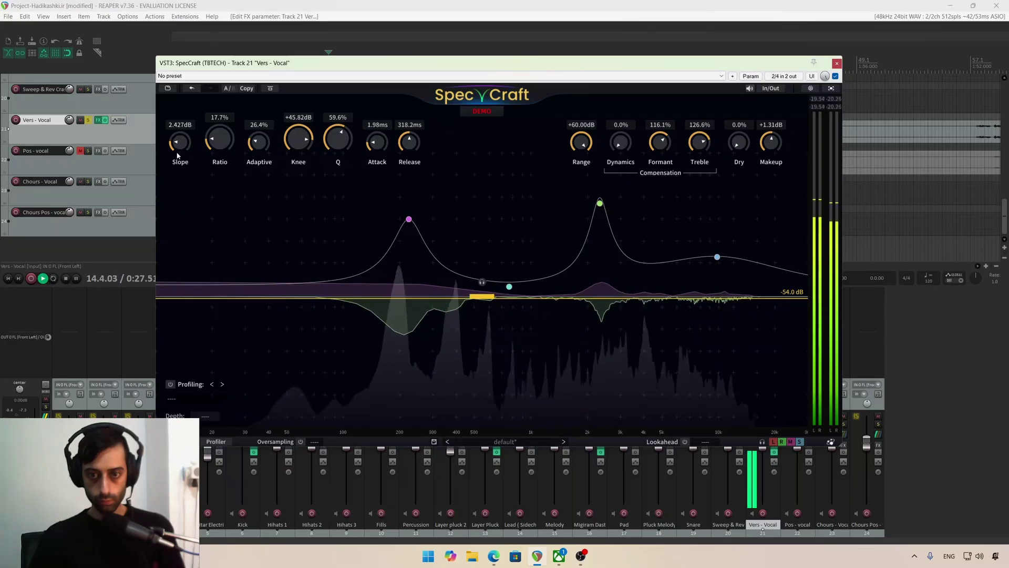
left_click_drag(178, 156, 196, 127)
key("space")
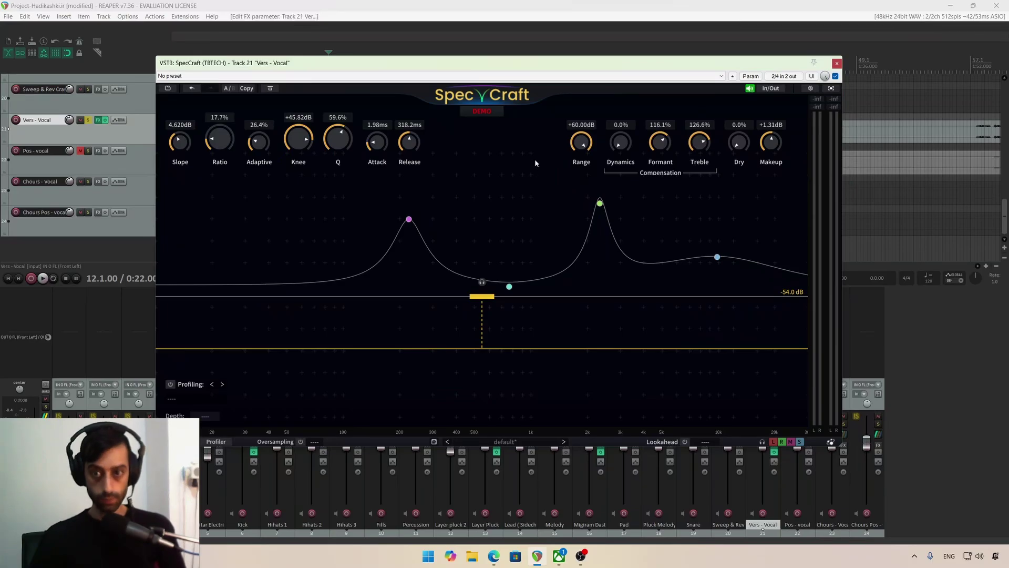
key("space")
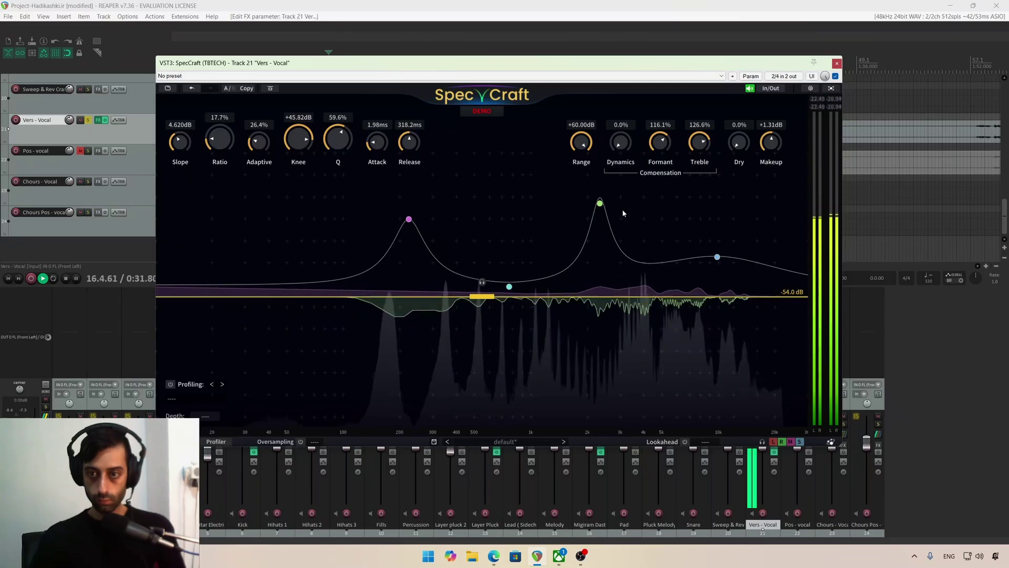
key("space")
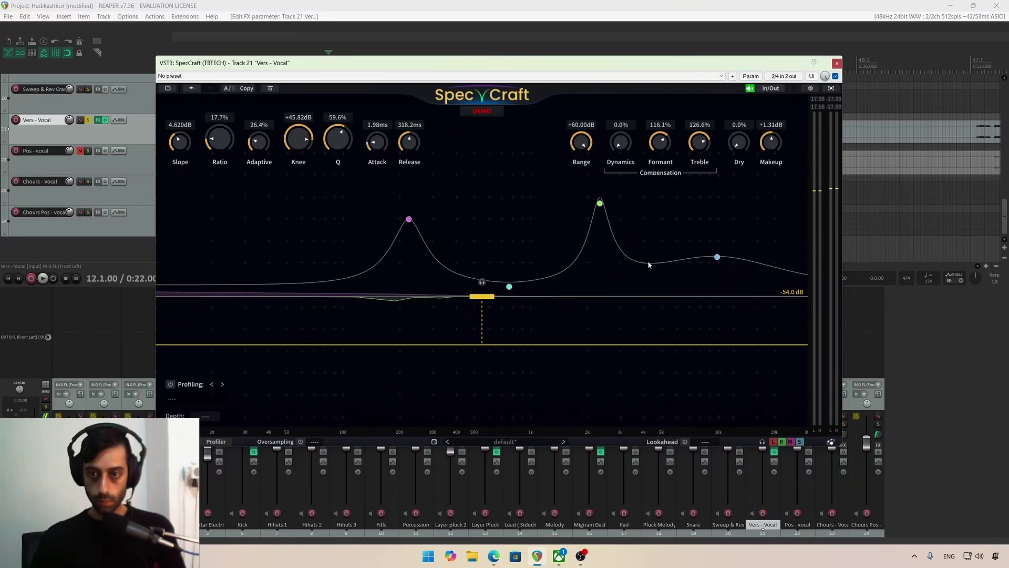
- Add an upper-mid band at about 4.1 kHz with an amount of about 59% and start playback
double_click(627, 257)
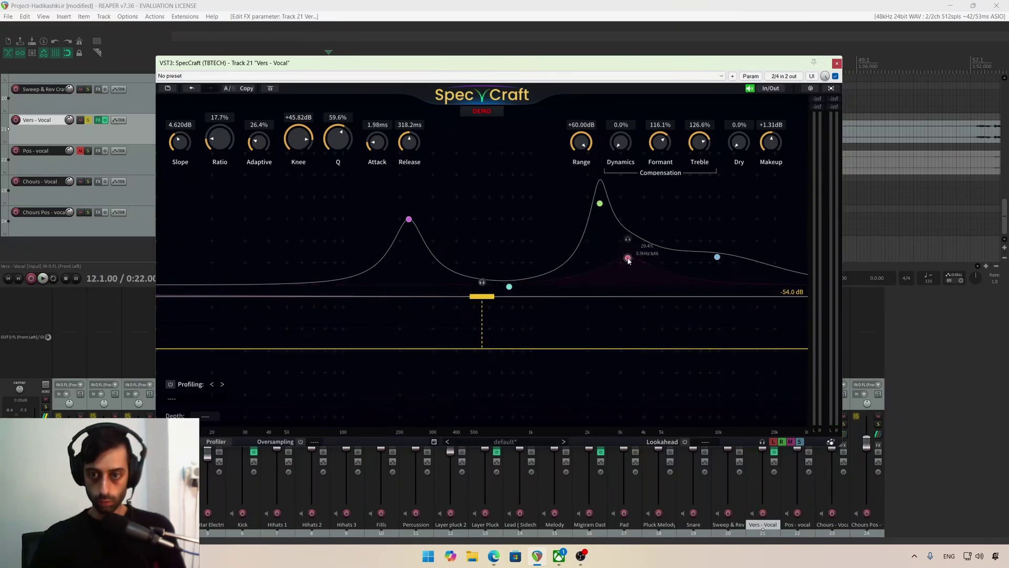
left_click_drag(626, 258, 648, 209)
key("space")
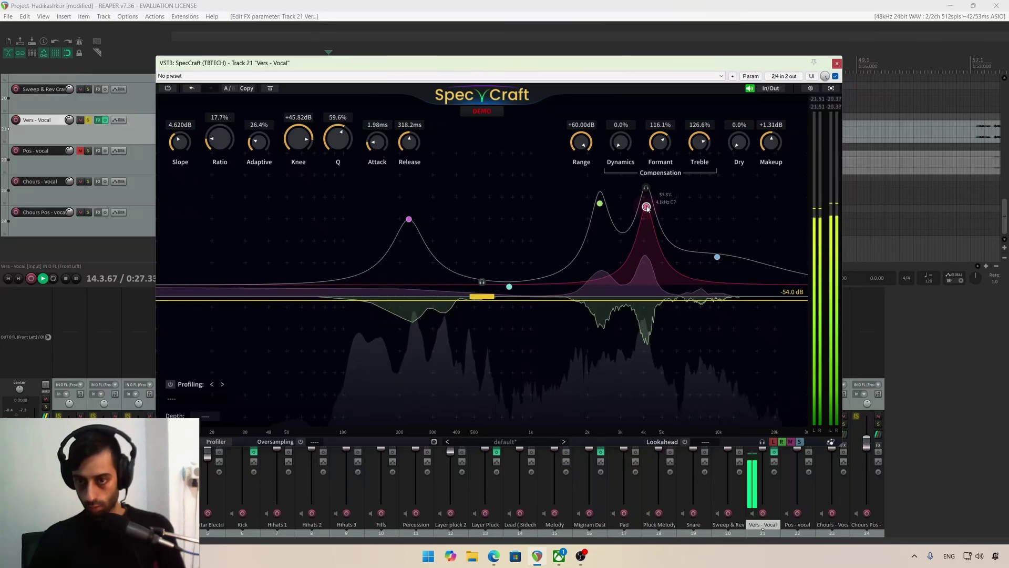
- Rebalance the compensation while auditioning, bringing Treble and Formant down to zero first and settling on Treble 53.7% and Formant 31.9%
left_click_drag(699, 141, 691, 251)
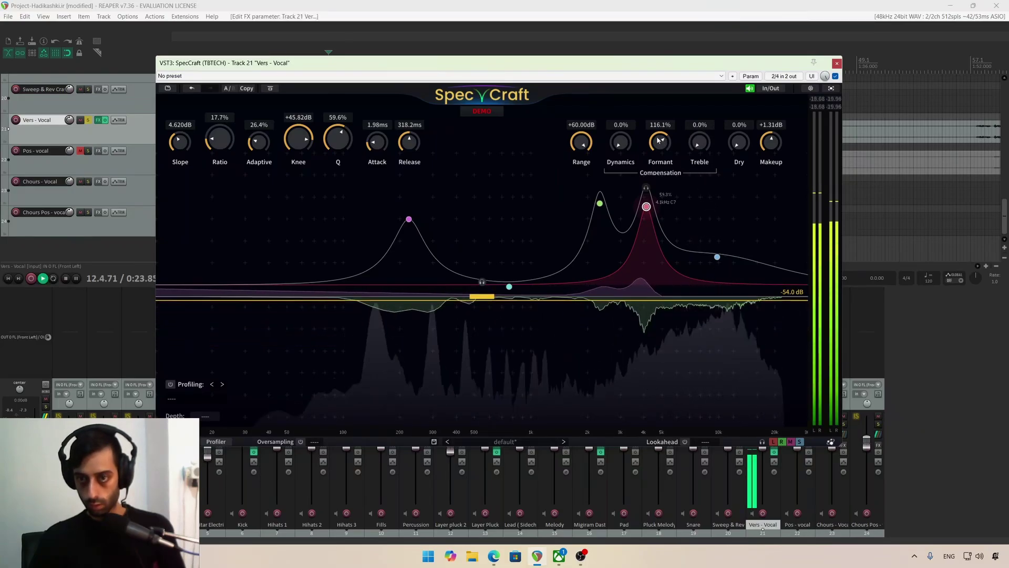
left_click_drag(660, 143, 657, 269)
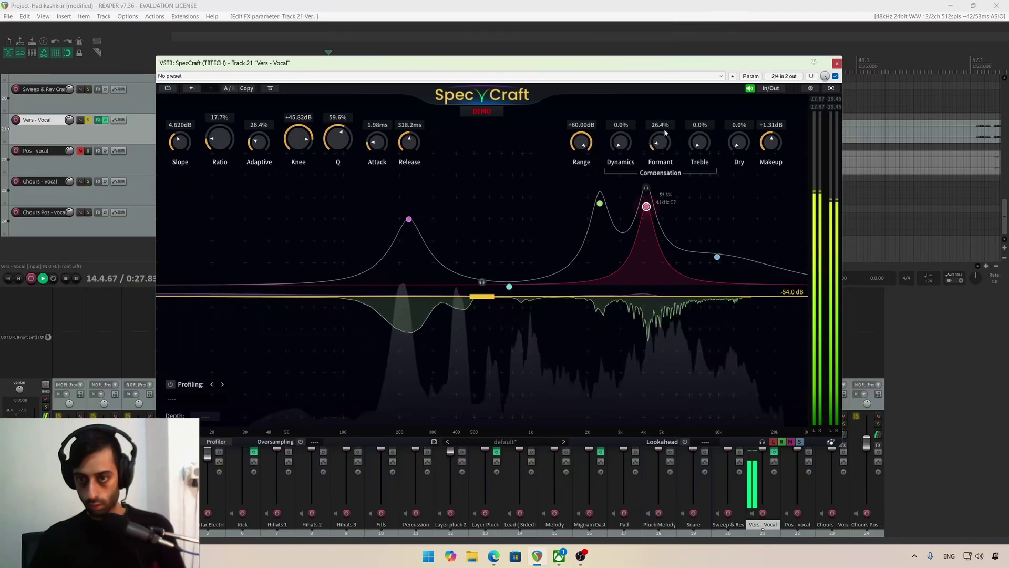
left_click_drag(661, 147, 666, 125)
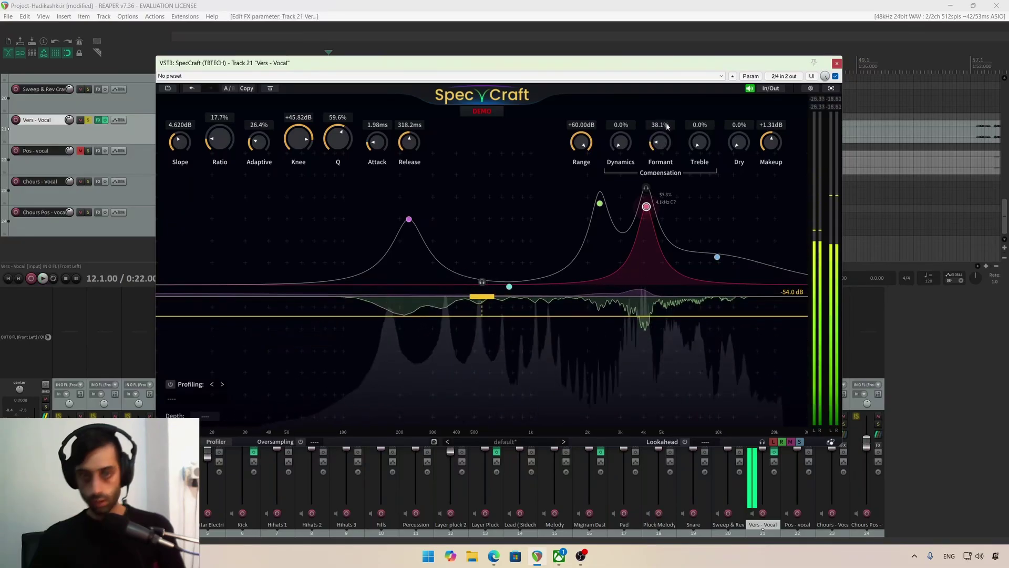
key("space")
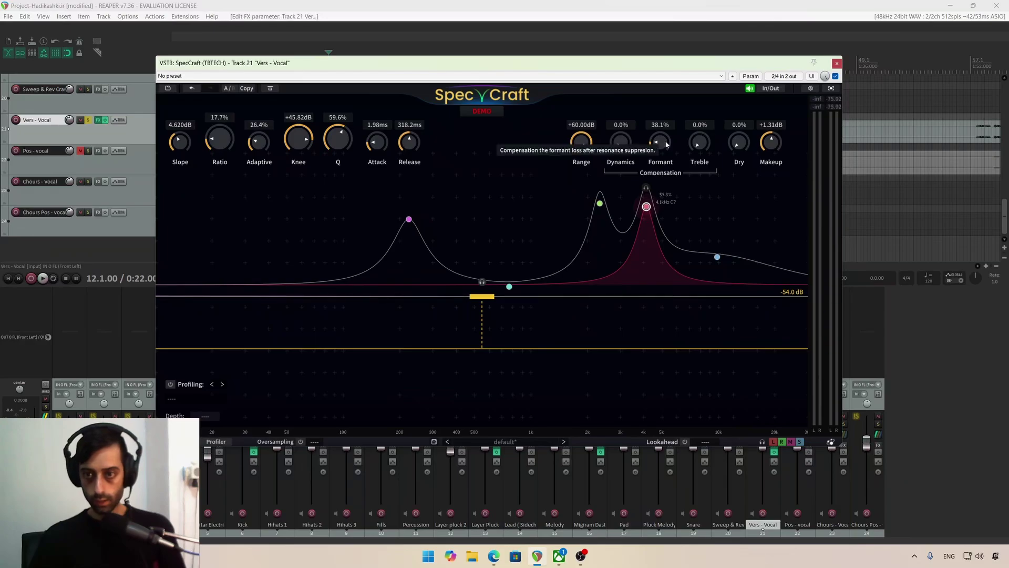
key("space")
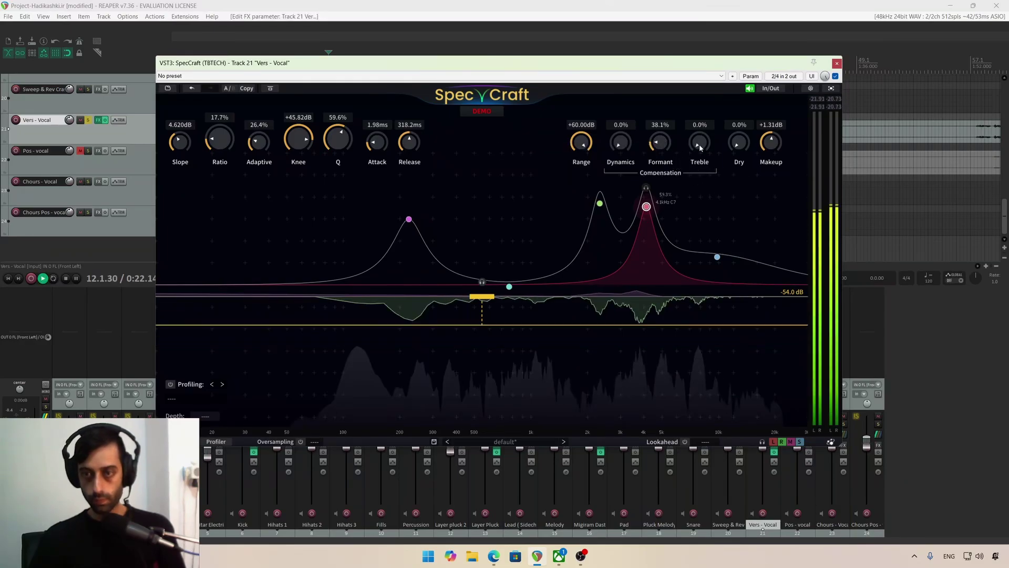
left_click_drag(700, 144, 717, 123)
left_click_drag(660, 141, 664, 149)
key("space")
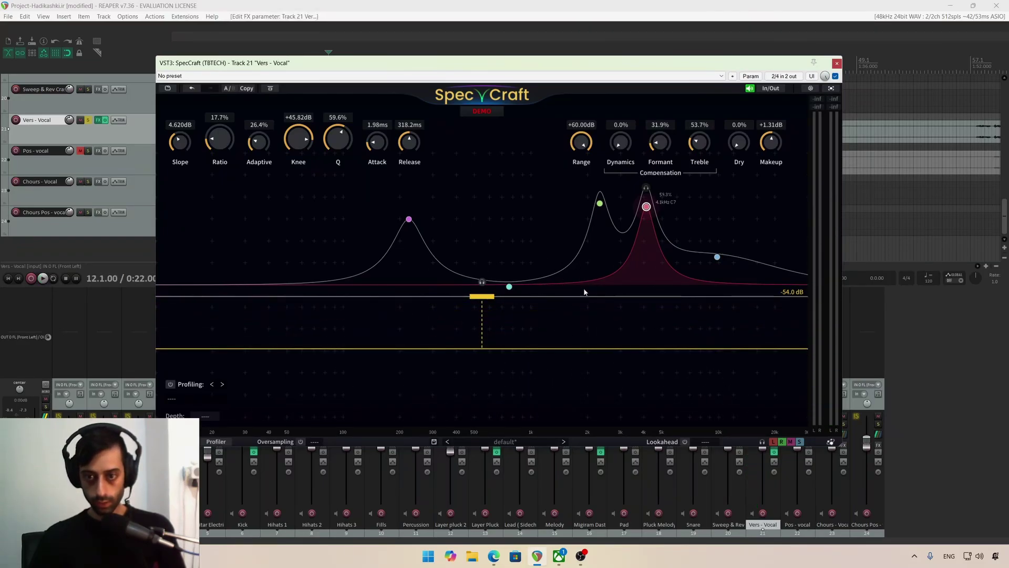
- Sweep the Formant compensation up to 143.3% during playback, settle on Formant 14.8% and Treble 64.6%, and stop
key("space")
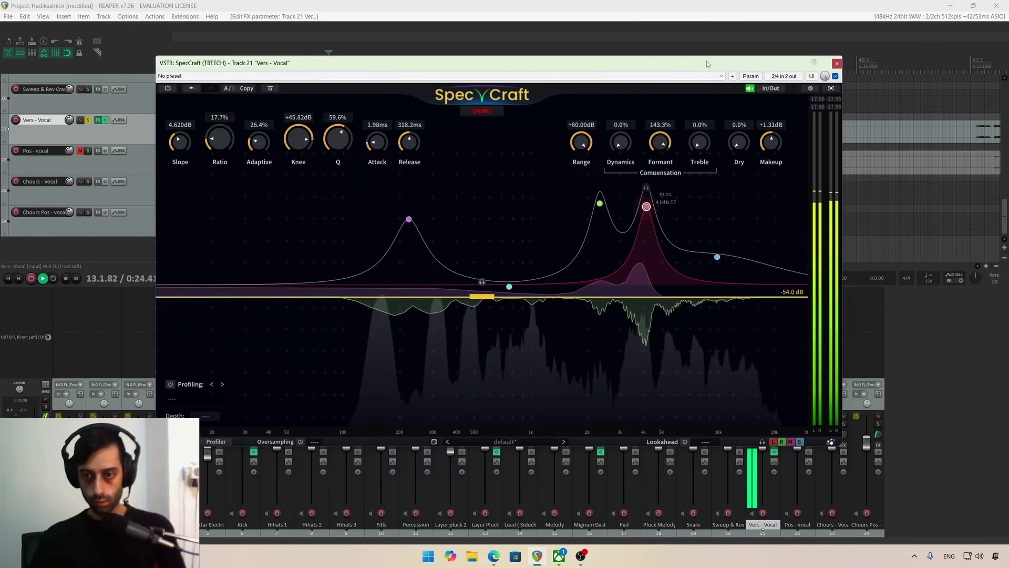
left_click_drag(660, 141, 711, 110)
key("space")
key("space")
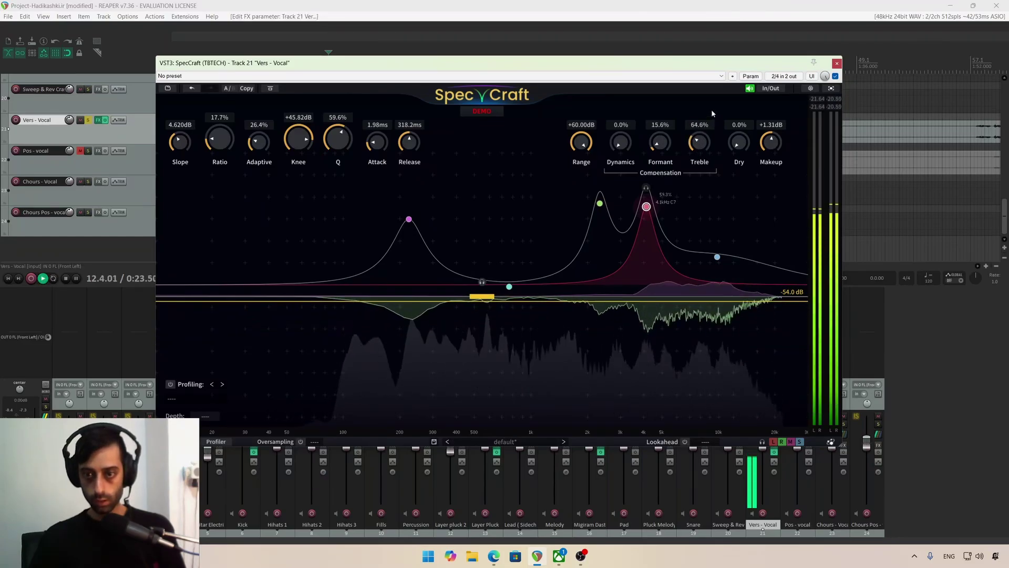
left_click_drag(660, 142, 663, 146)
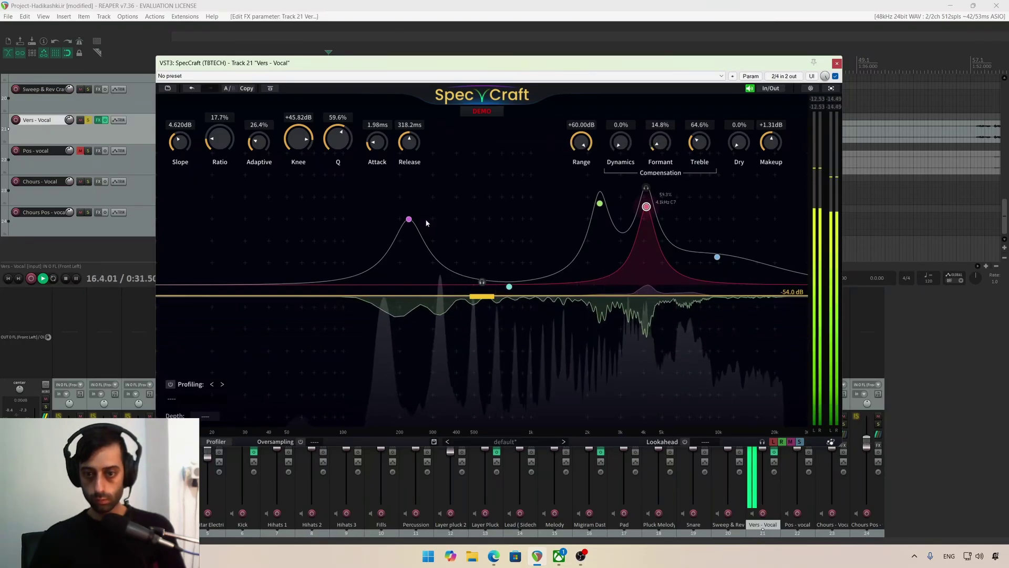
key("space")
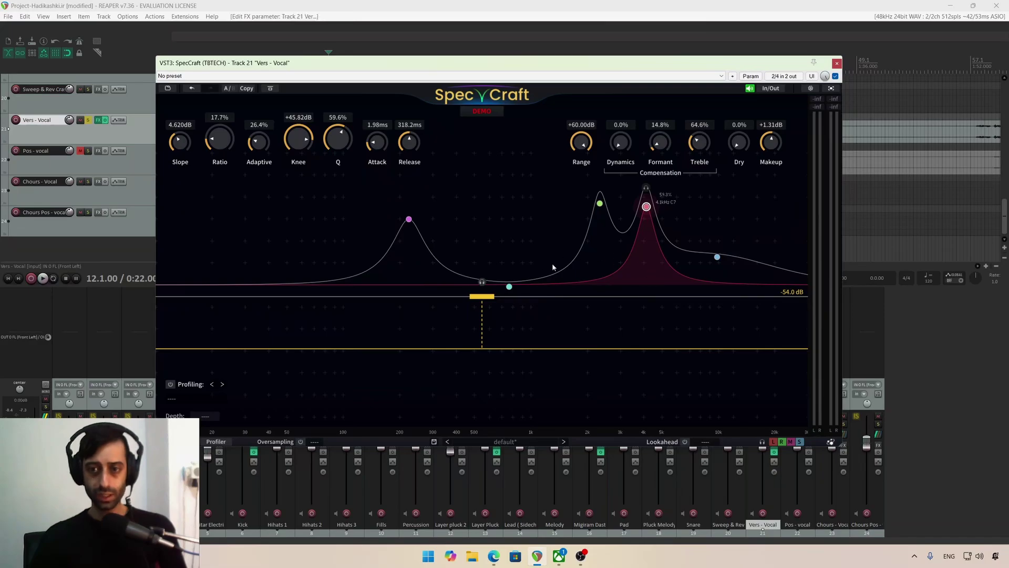
- Lower the bands near 2.3 kHz and 4 kHz almost to zero while the vocal plays, then stop playback
key("space")
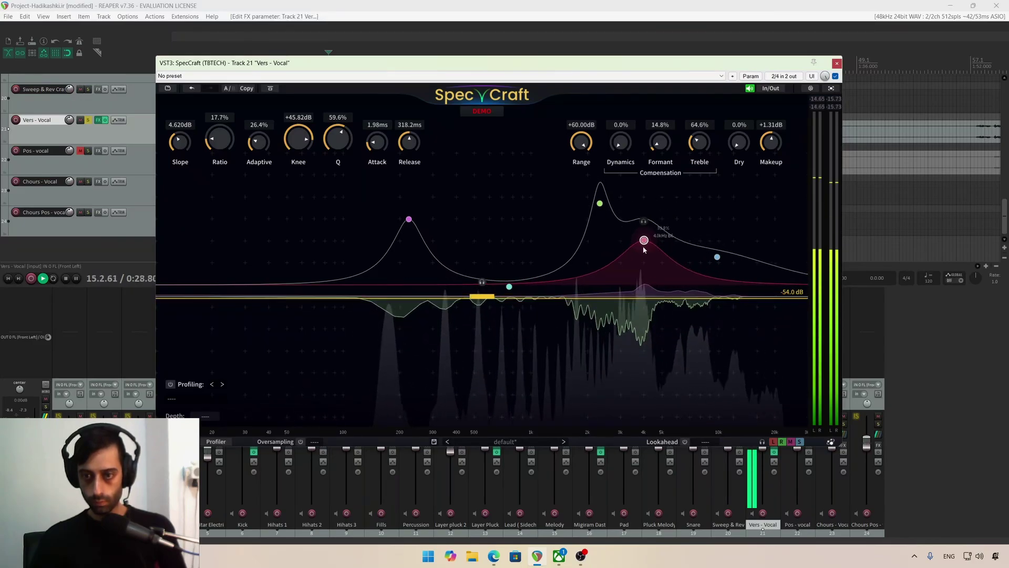
left_click_drag(597, 216, 643, 280)
key("space")
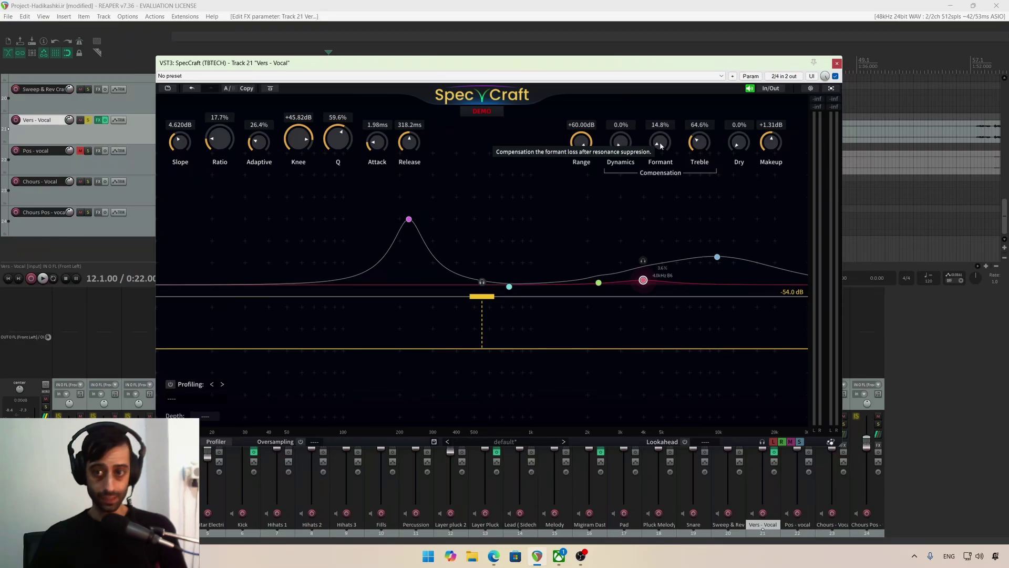
- Set Formant to 83.2%, raise the low band at about 222 Hz to 62.8%, and ease Treble to 59.1% while auditioning
left_click_drag(661, 143, 664, 106)
key("space")
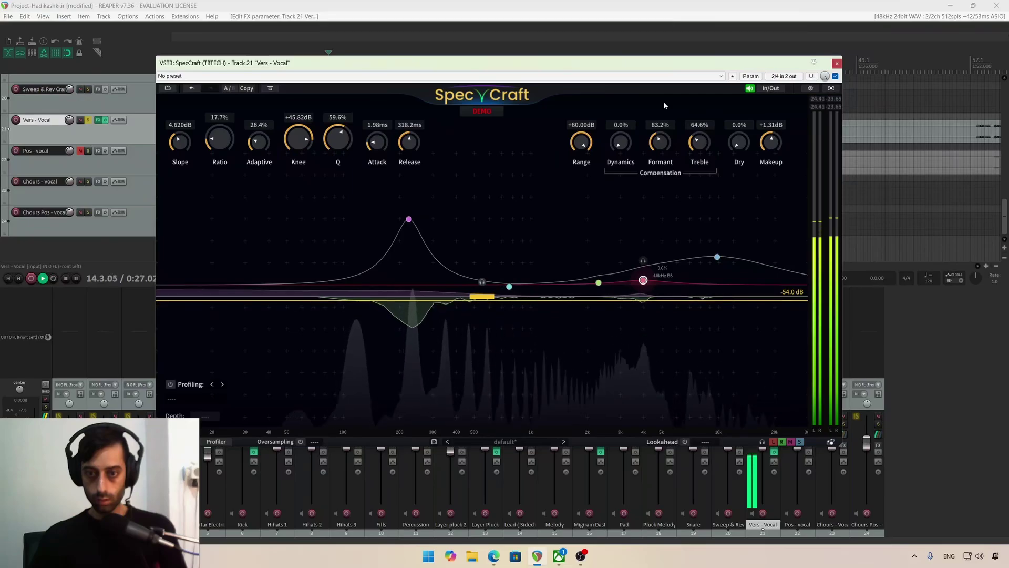
left_click_drag(409, 218, 408, 203)
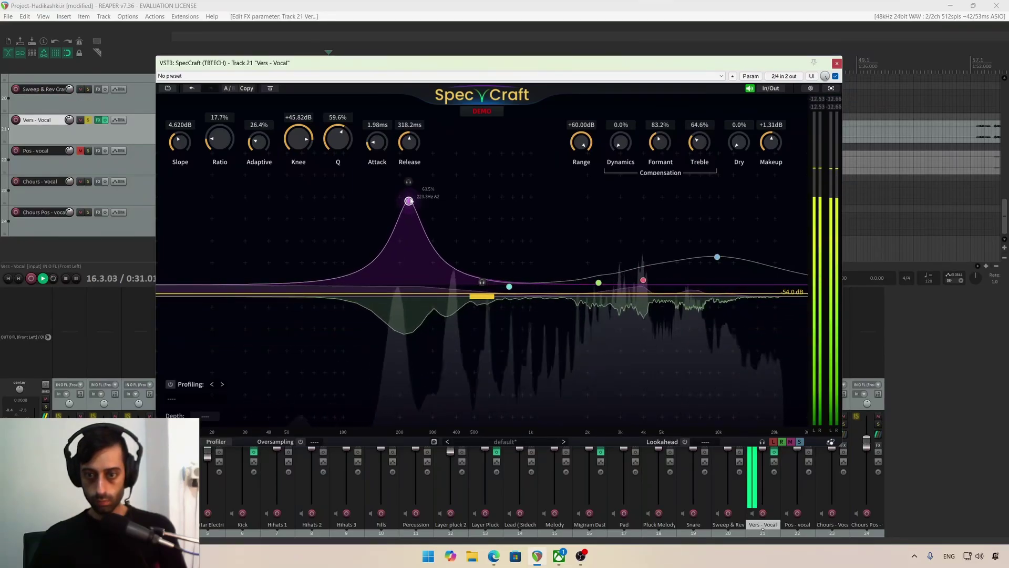
left_click_drag(694, 152, 695, 158)
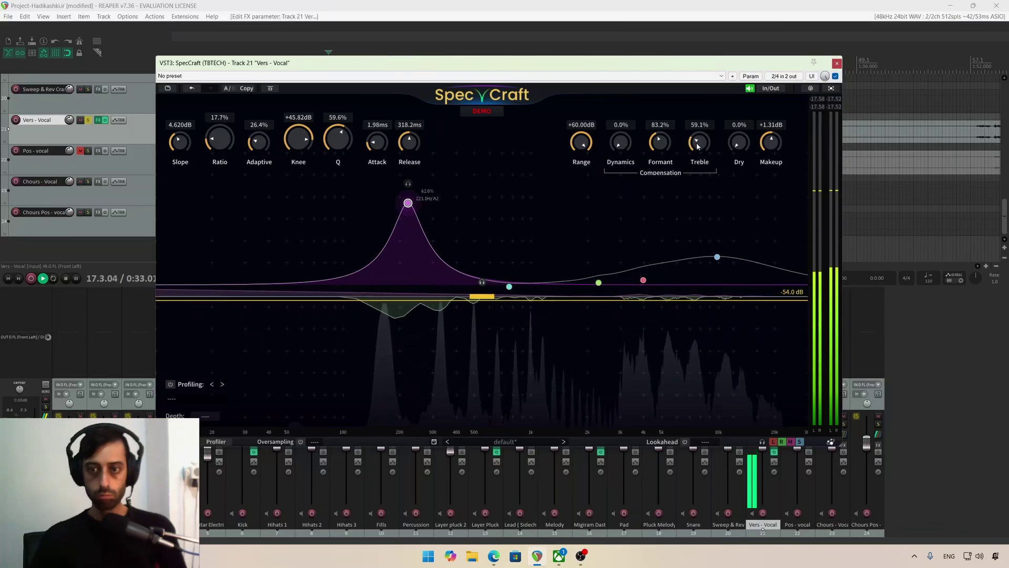
key("space")
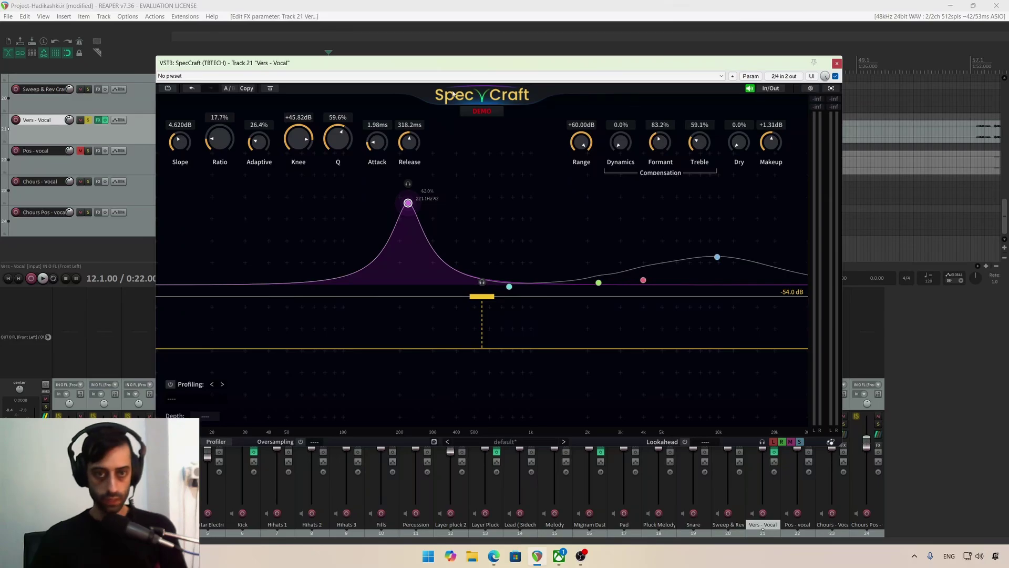
- Bypass the plugin and play the vocal to compare the unprocessed and processed sound
left_click(270, 88)
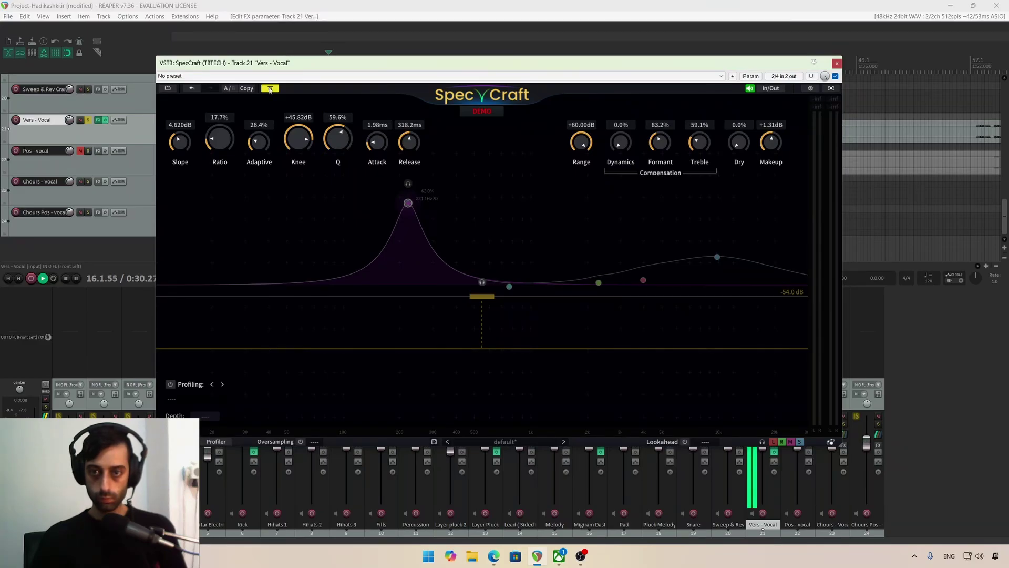
key("space")
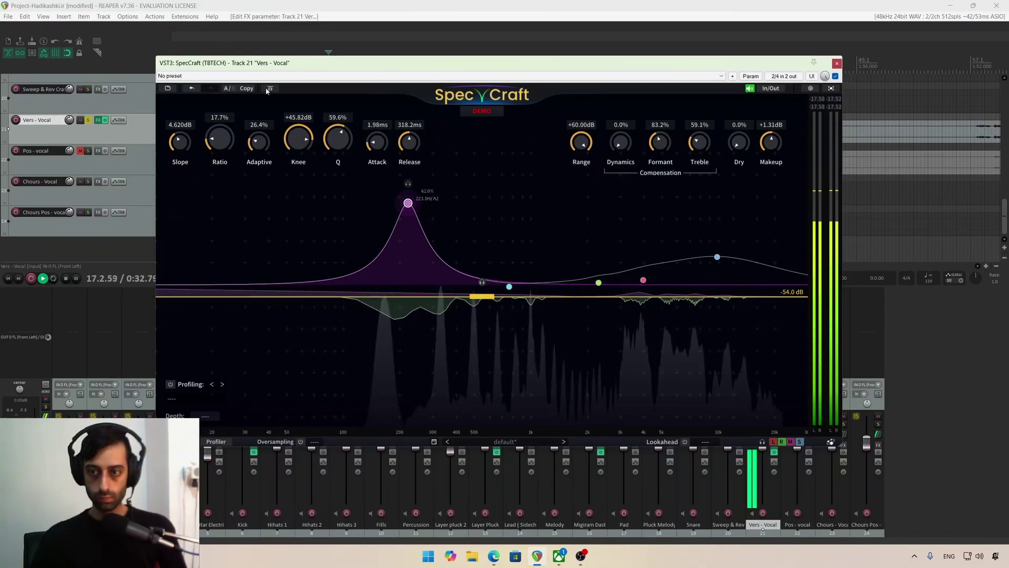
- Stop playback and load the Warm Male Vocal profile as the threshold profile
key("space")
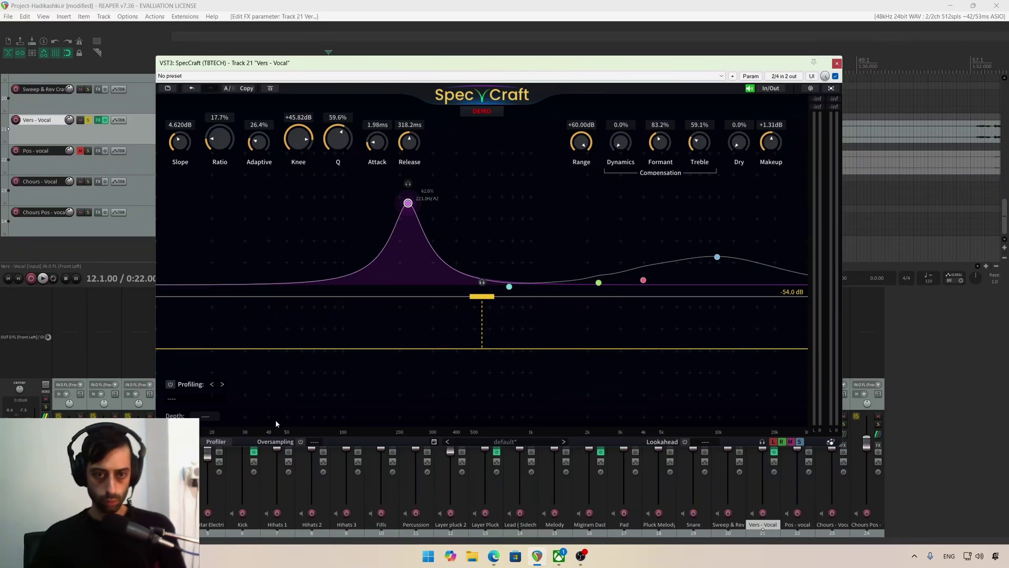
left_click(223, 386)
left_click(205, 400)
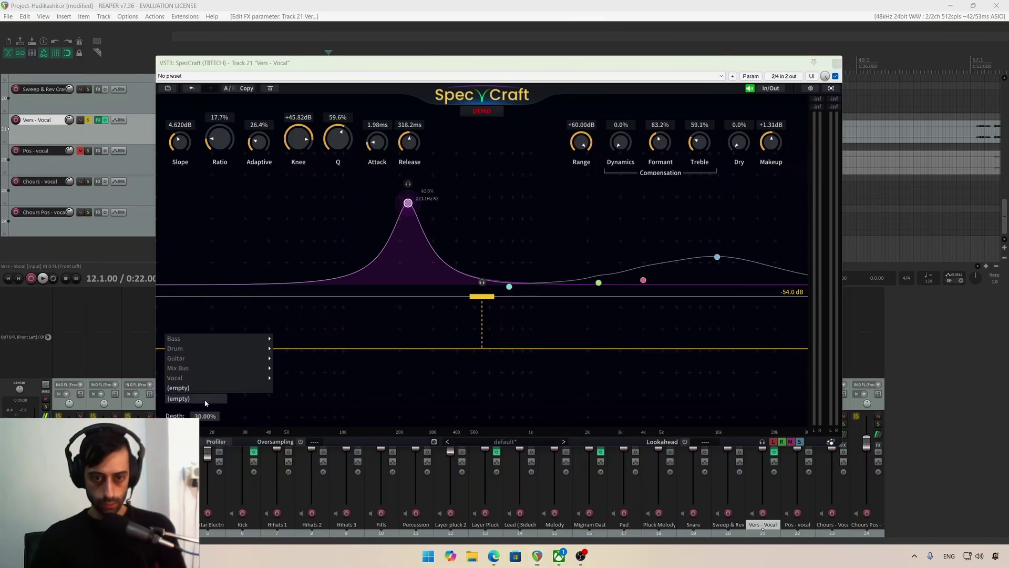
mouse_move(238, 342)
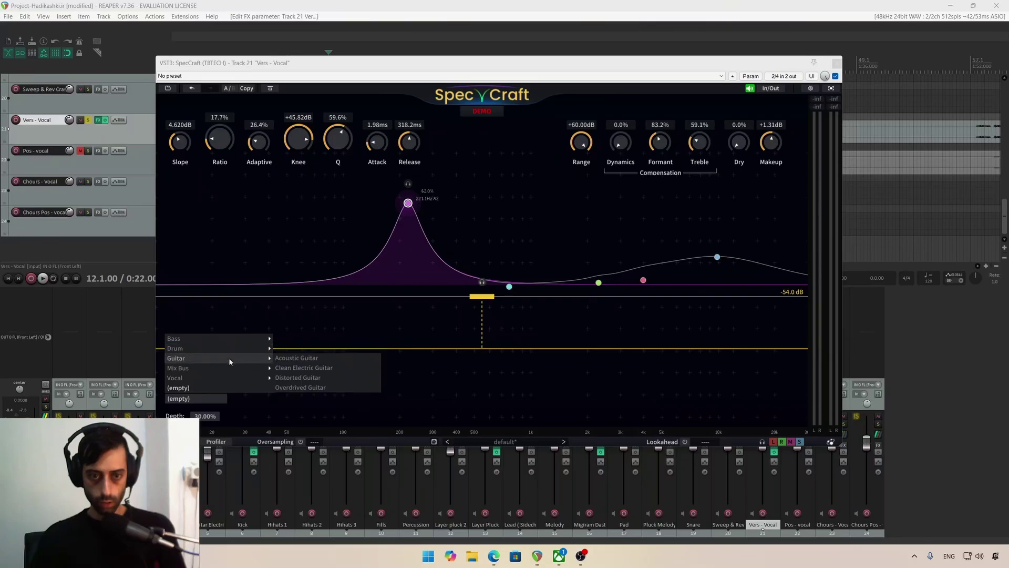
mouse_move(226, 378)
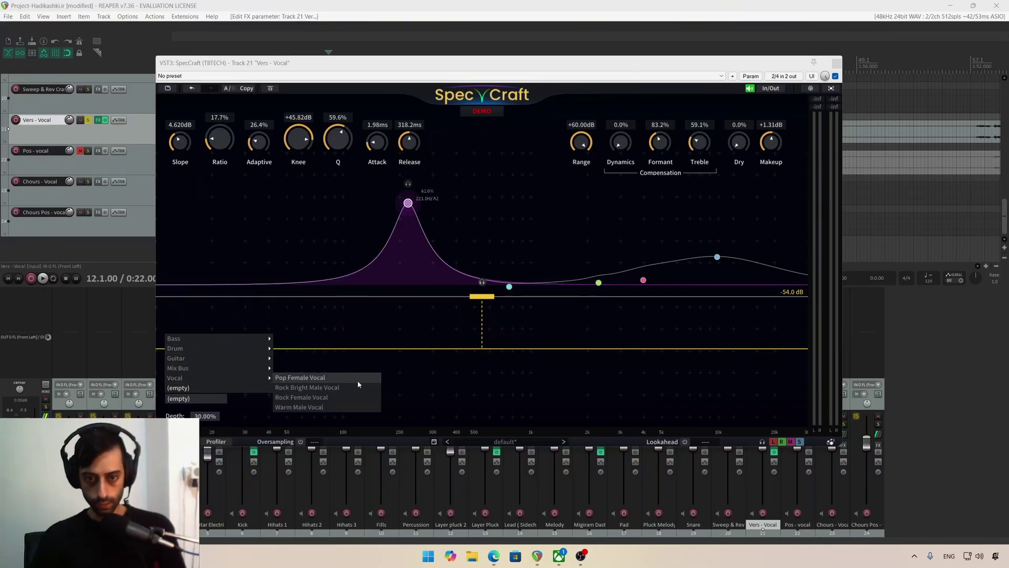
left_click(359, 408)
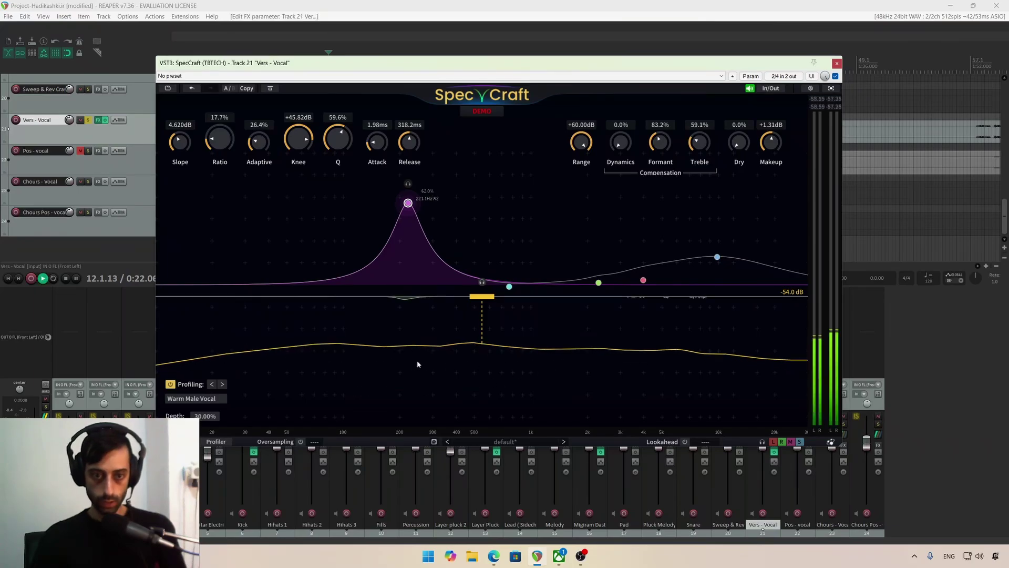
- Audition the vocal with the profile active, set Slope to 4.107 dB during playback, and stop
key("space")
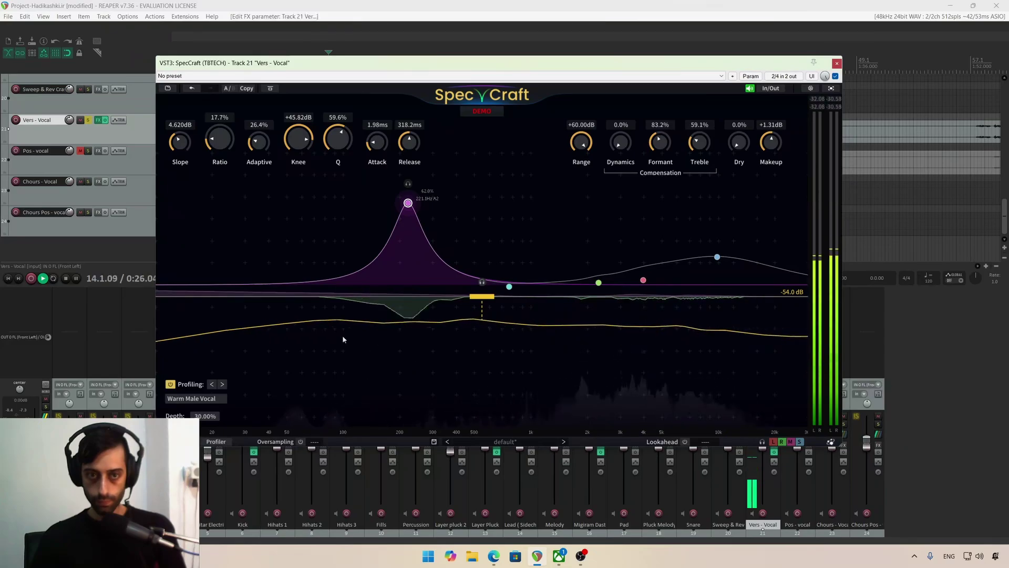
mouse_move(179, 141)
left_mouse_down()
mouse_move(176, 225)
mouse_move(207, 93)
mouse_move(229, 53)
mouse_move(175, 149)
left_mouse_up()
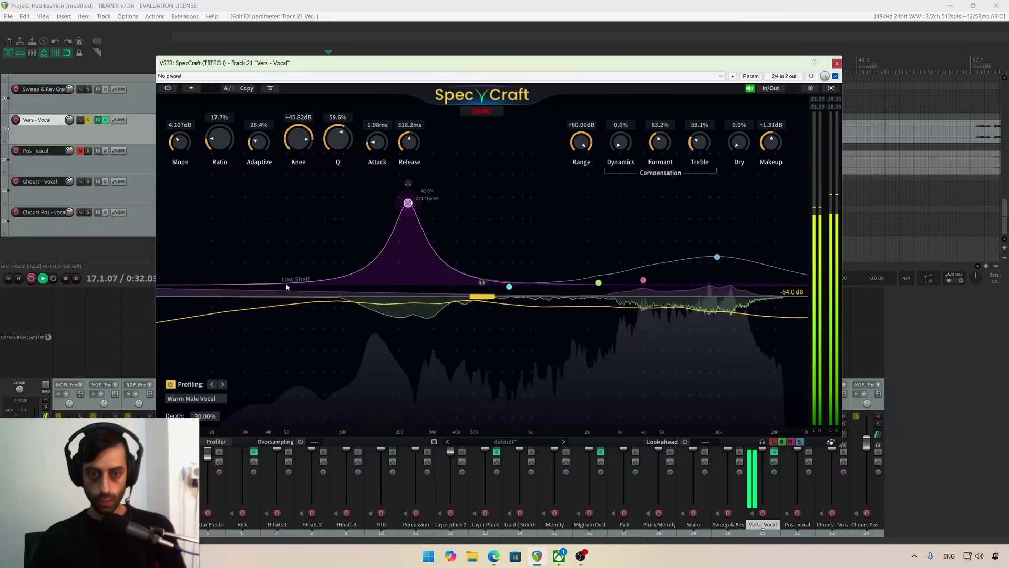
key("space")
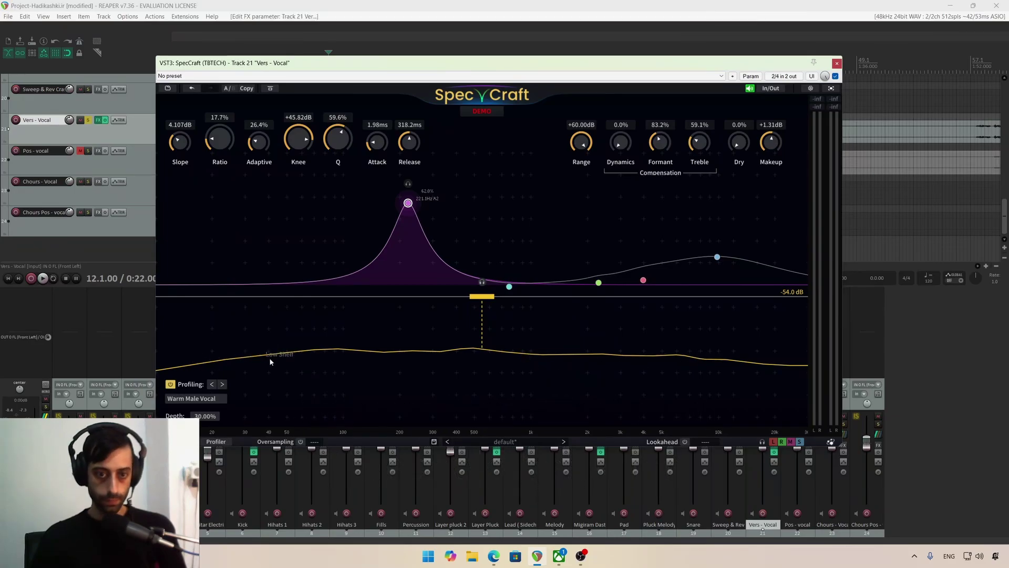
- Raise the profile Depth to 100%, reduce it to 66.17% while auditioning the vocal, and stop playback
left_click_drag(270, 361, 211, 322)
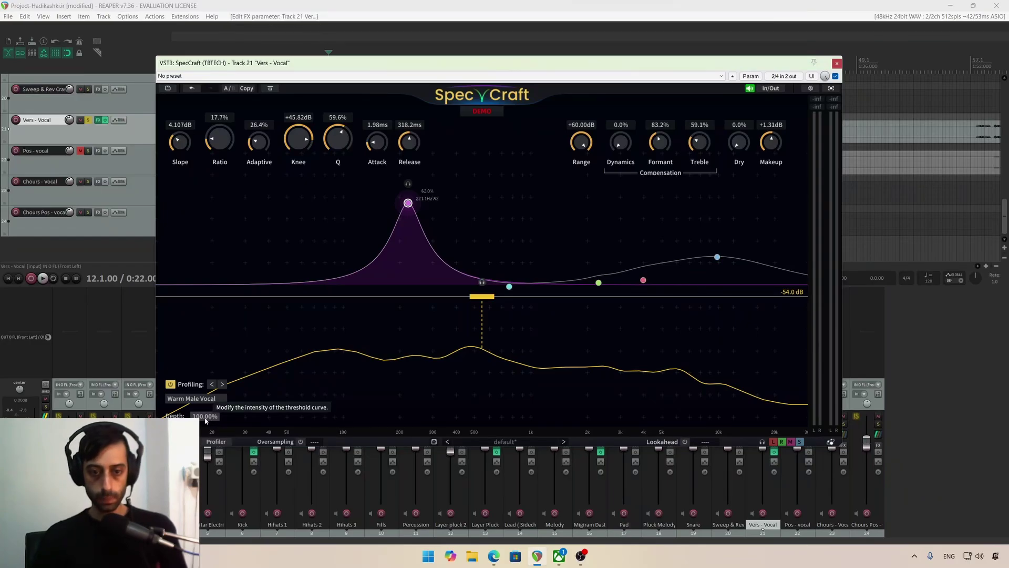
key("space")
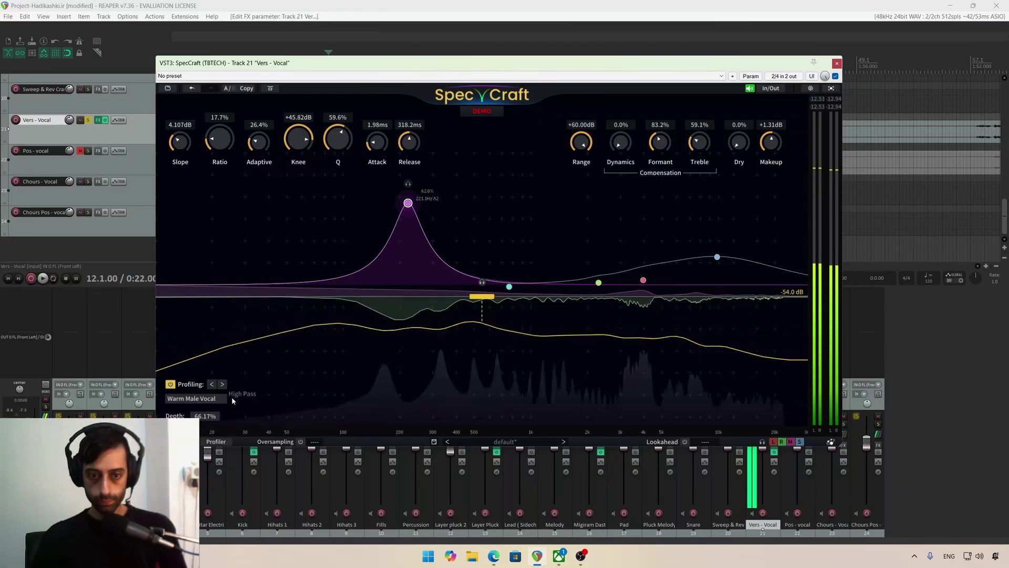
key("space")
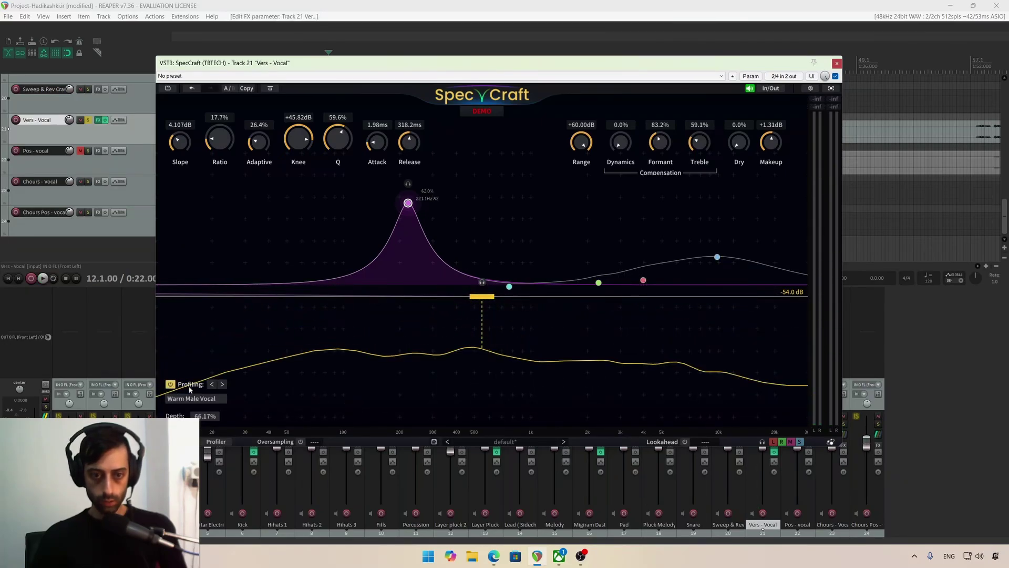
- Replace the Warm Male Vocal profile with the empty one and make sure profiling is switched on
left_click(189, 399)
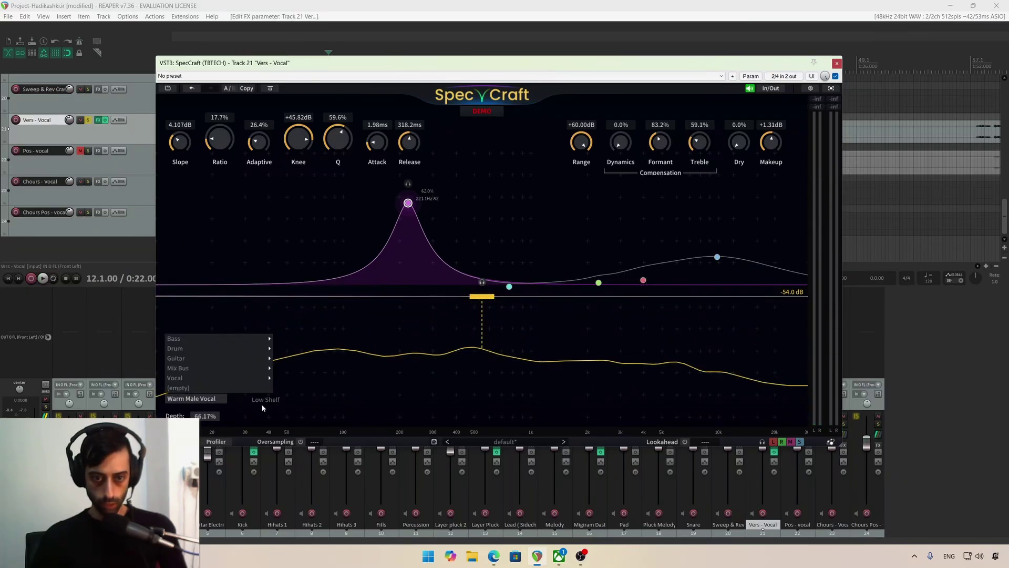
left_click(229, 387)
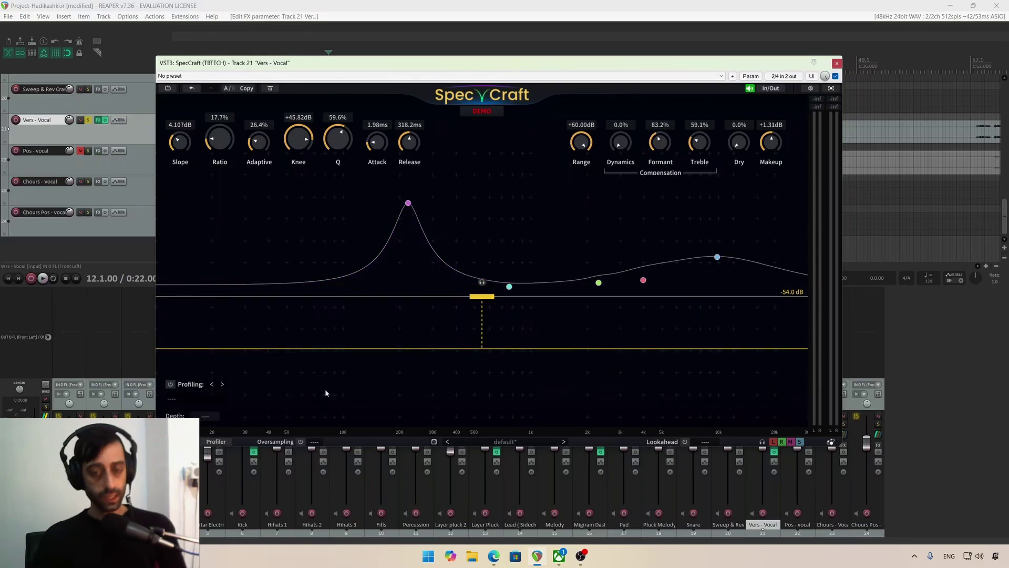
left_click(170, 384)
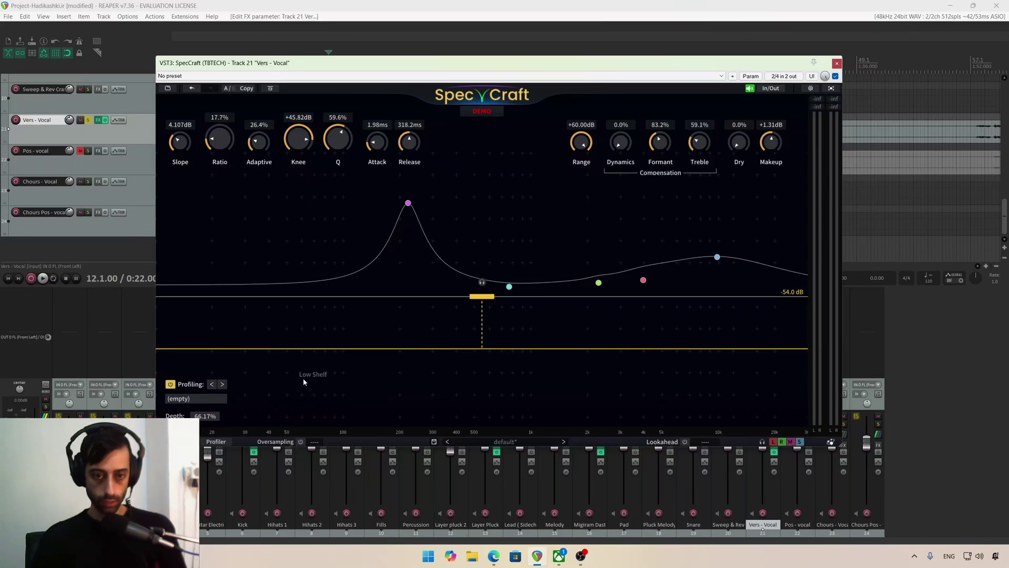
- Capture a threshold profile from the playing vocal in the Profiler, stop playback, and open the profile save dialog without saving
left_click(216, 441)
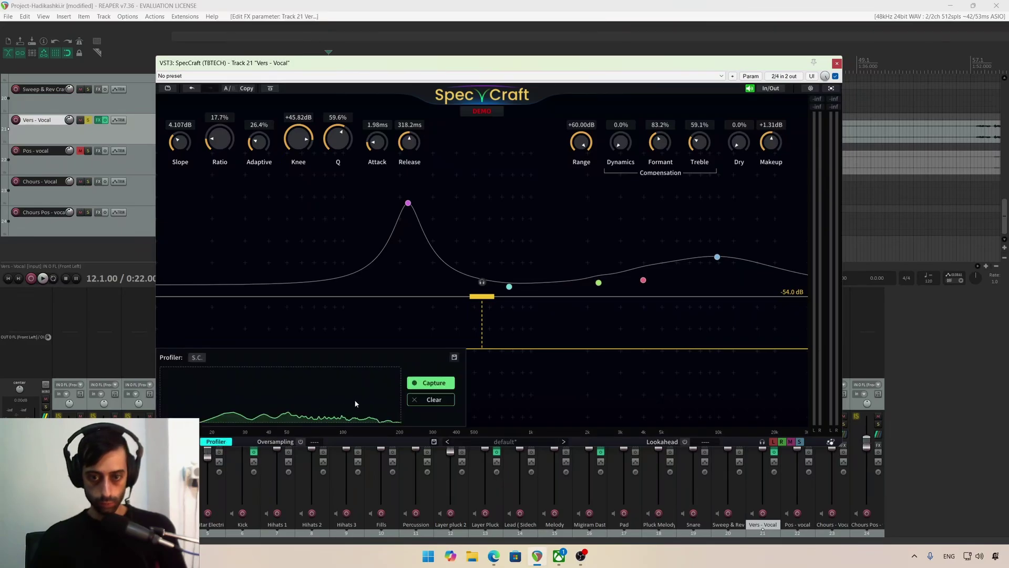
left_click(433, 382)
left_click_drag(512, 63, 501, 60)
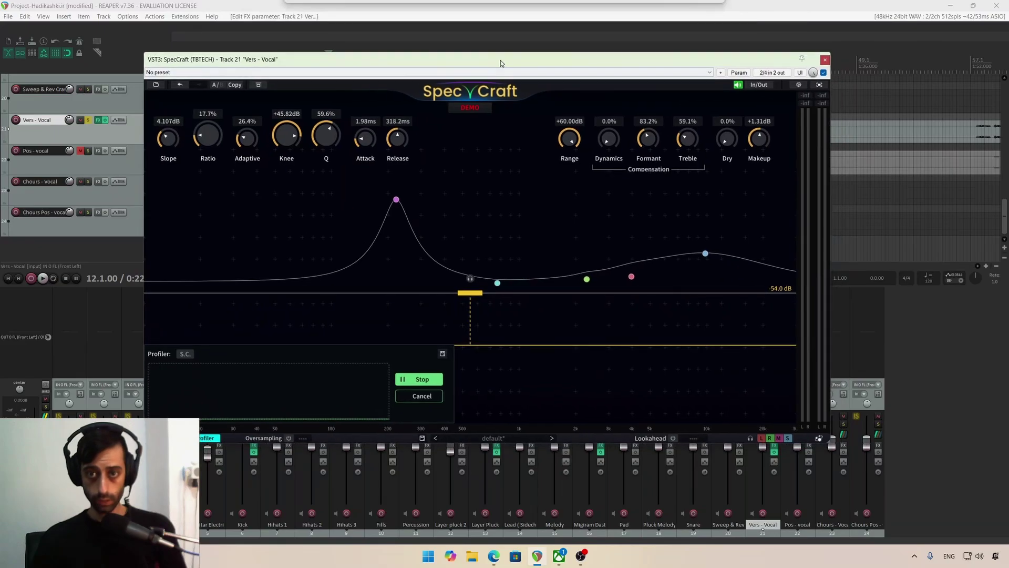
key("space")
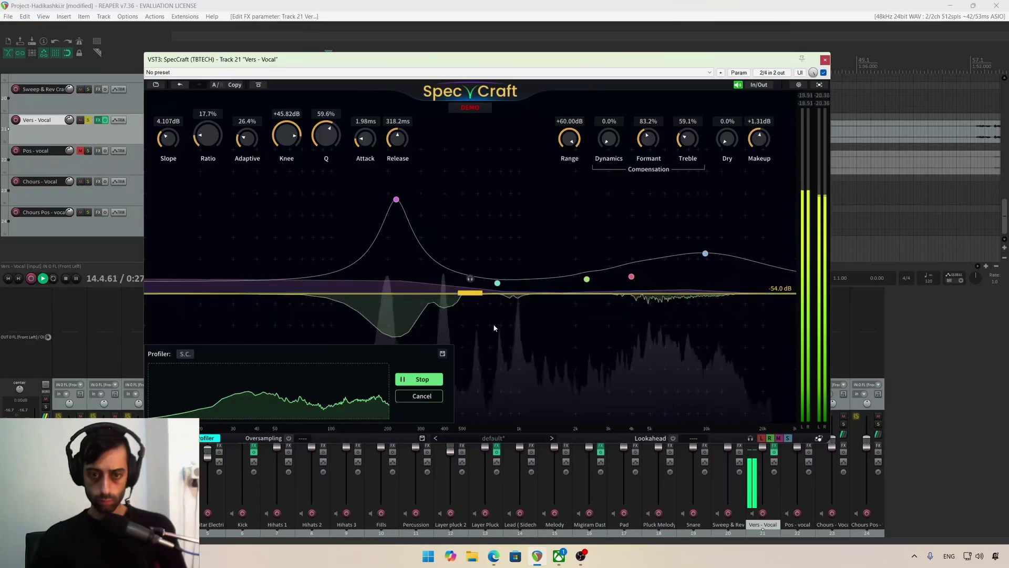
left_click(425, 383)
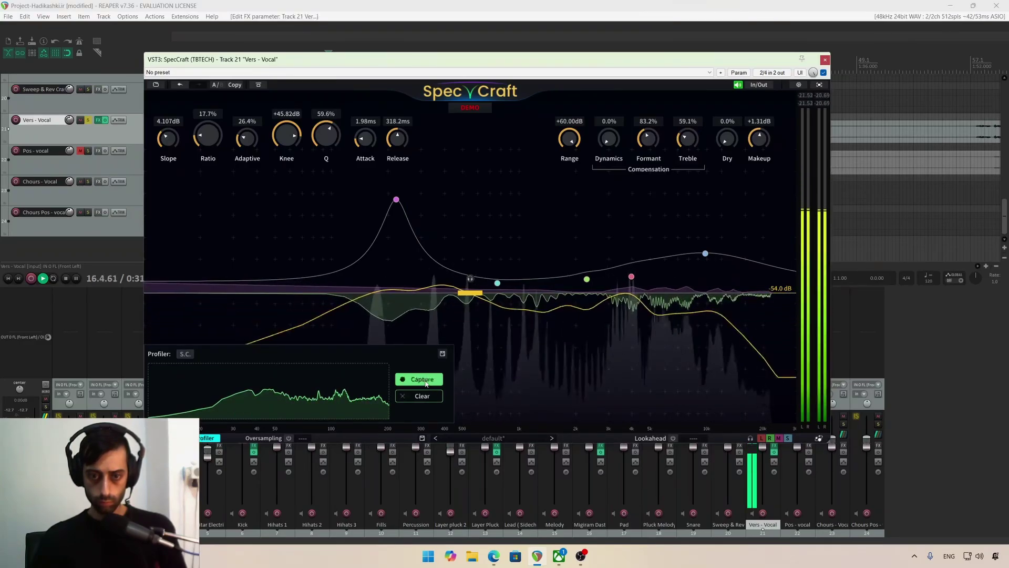
key("space")
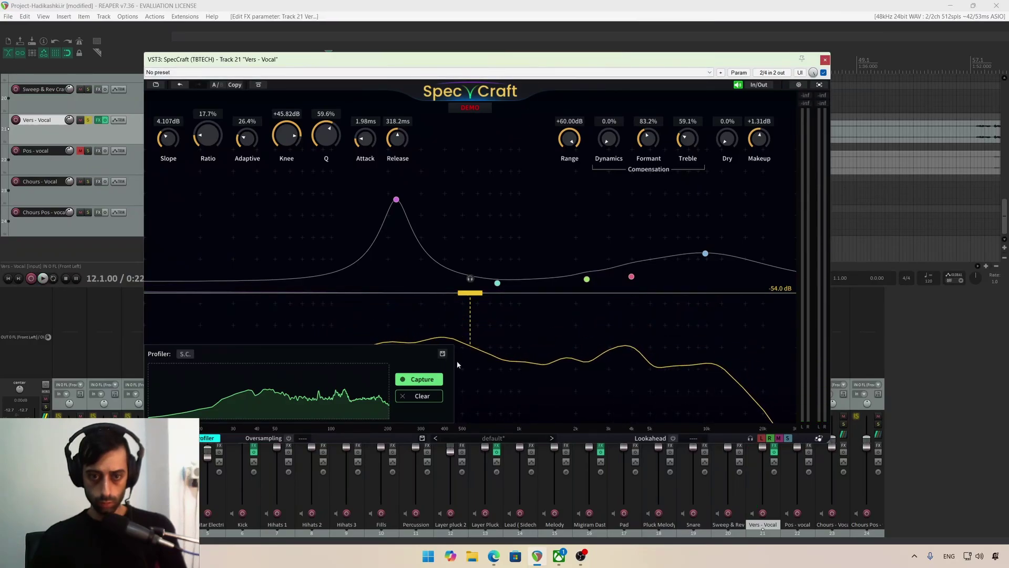
left_click(442, 353)
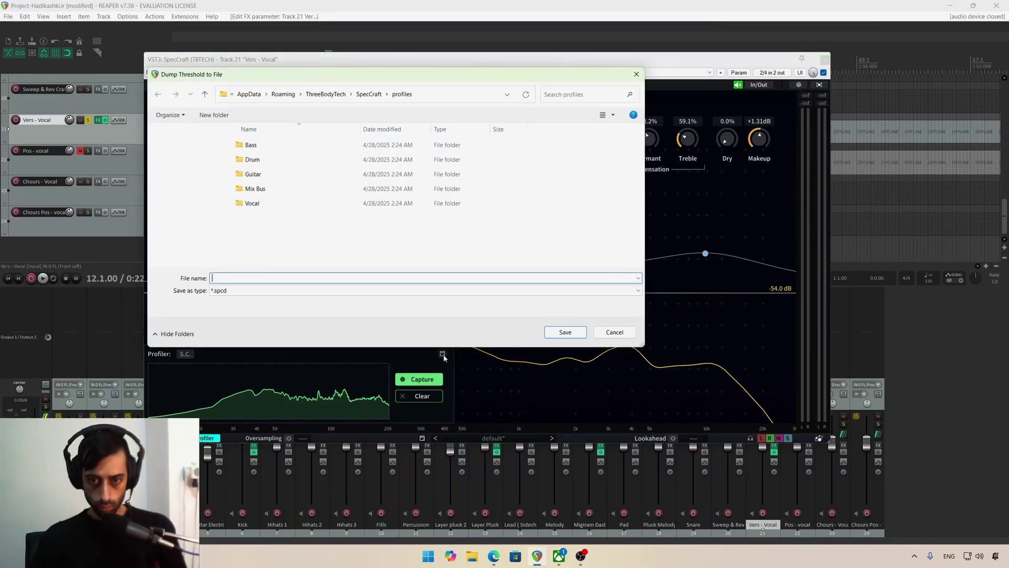
left_click(611, 332)
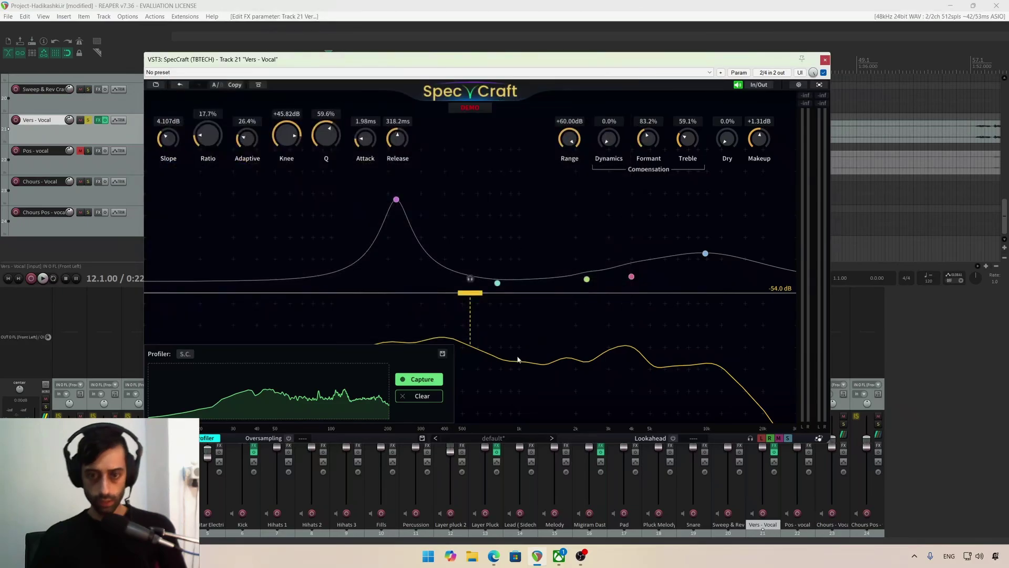
- Add a deep downward band at about 665 Hz to the priority curve and set the captured profile's Depth to 100%
double_click(486, 387)
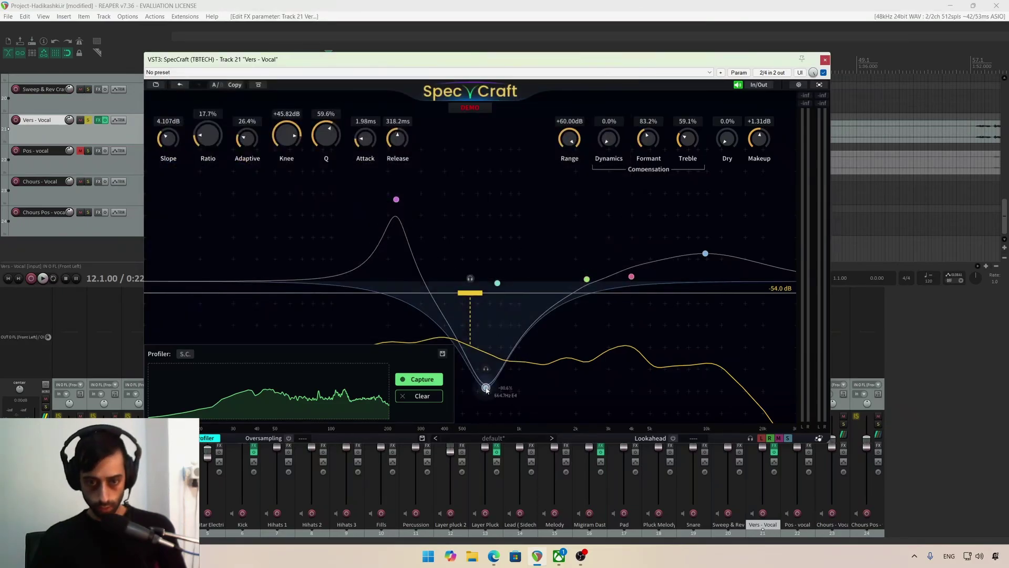
left_click(208, 438)
left_click(208, 438)
left_click(207, 438)
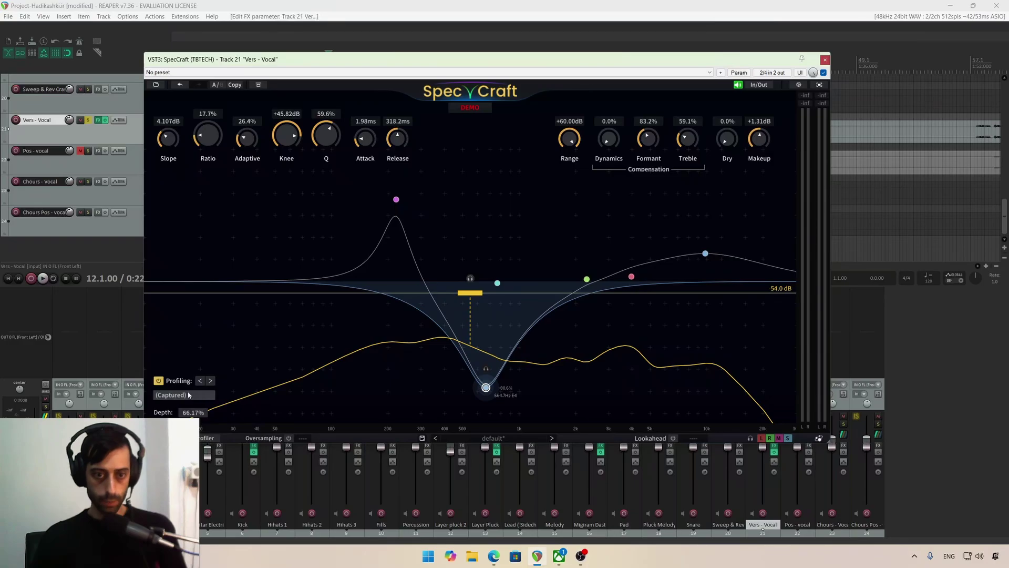
left_click_drag(193, 413, 197, 336)
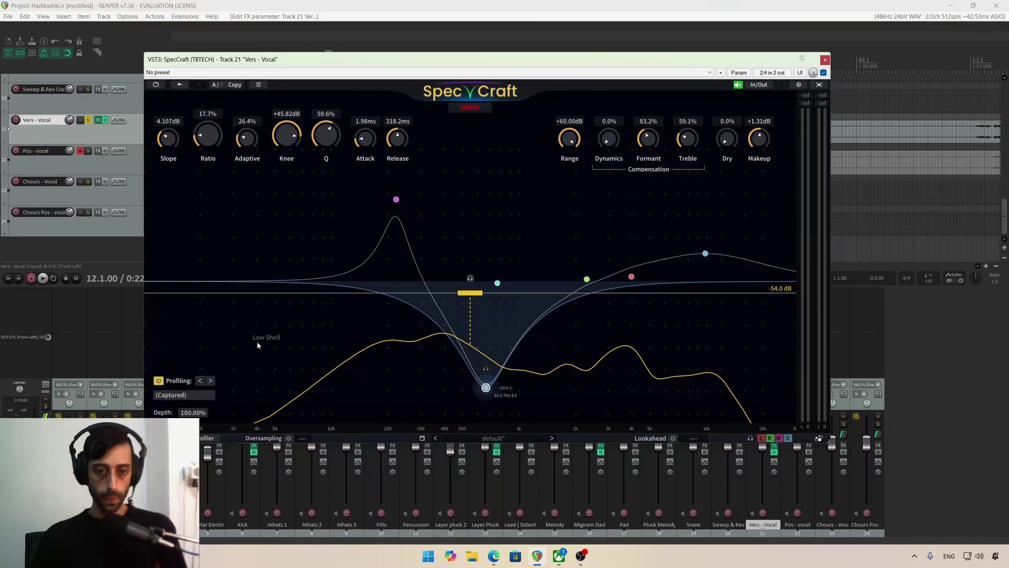
- Reopen the Profiler, clear its captured spectrum, and hide the Profiler again
mouse_move(245, 390)
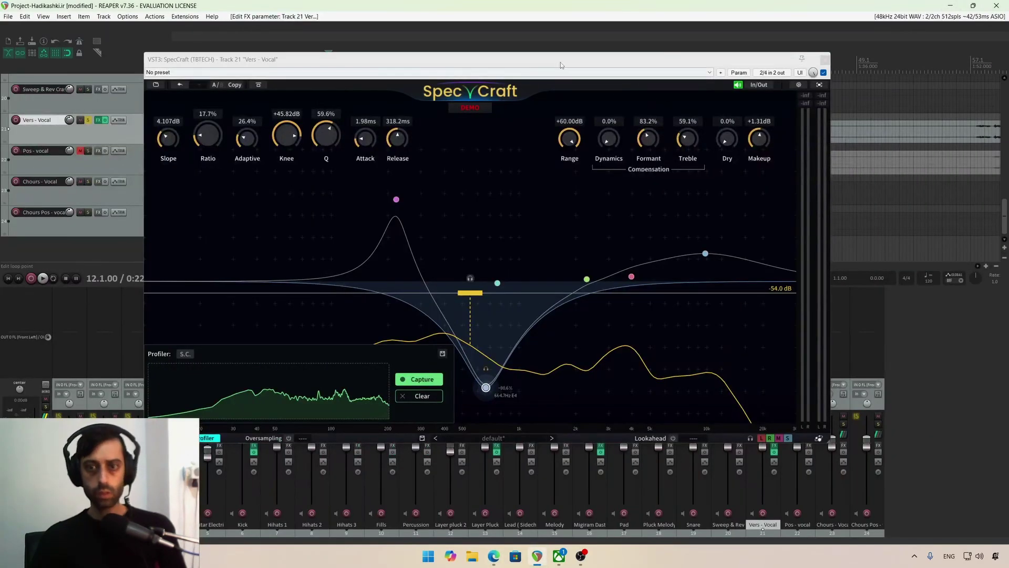
left_click_drag(560, 62, 545, 72)
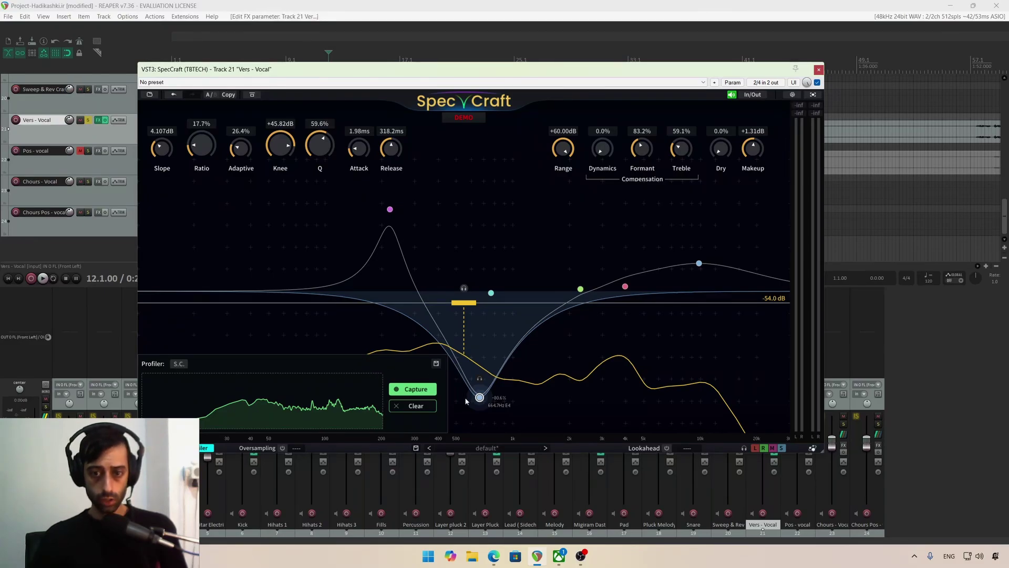
left_click(411, 409)
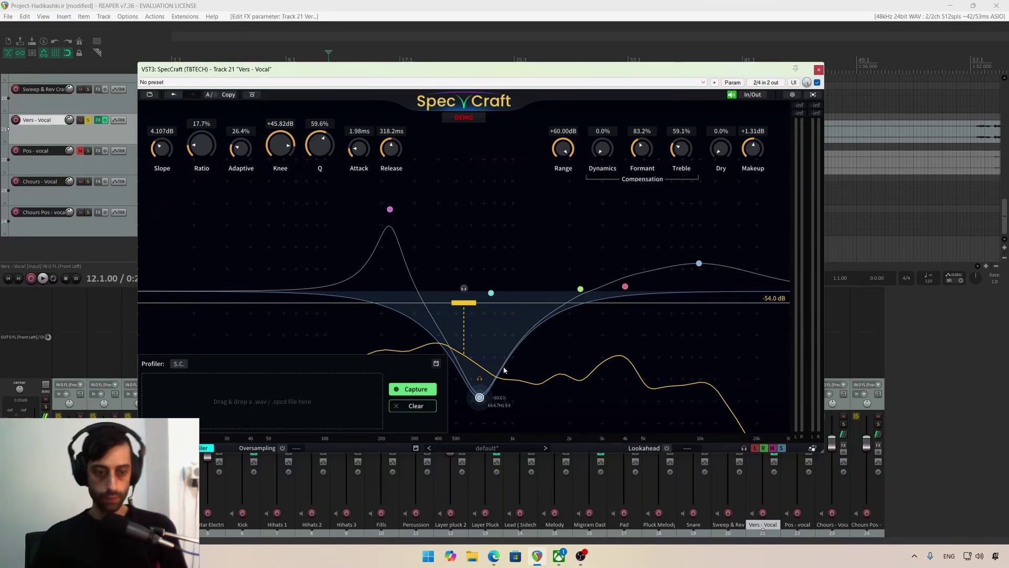
left_click(208, 448)
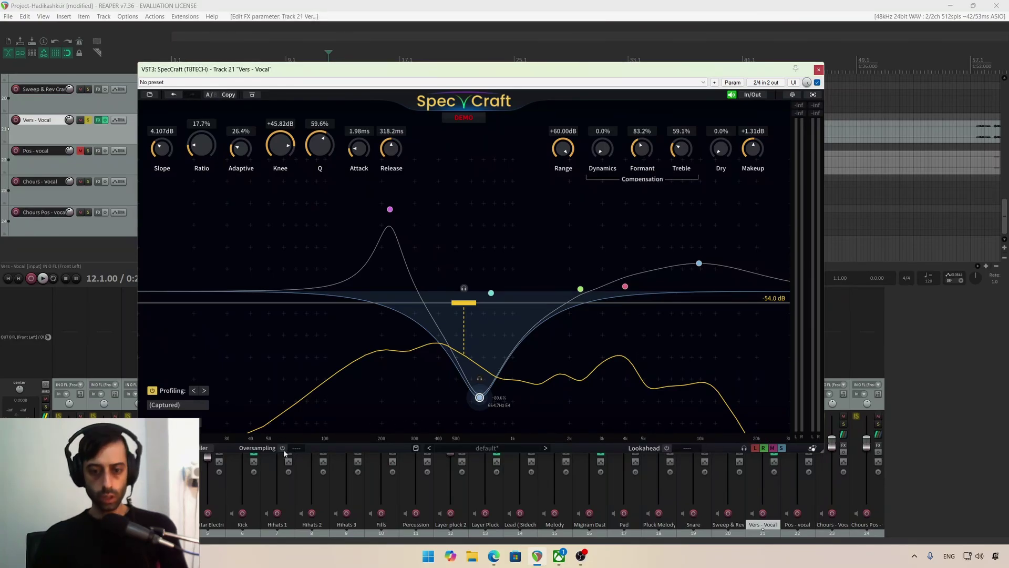
- Switch Lookahead on and back off, and toggle the plugin bypass on and off
left_click(666, 448)
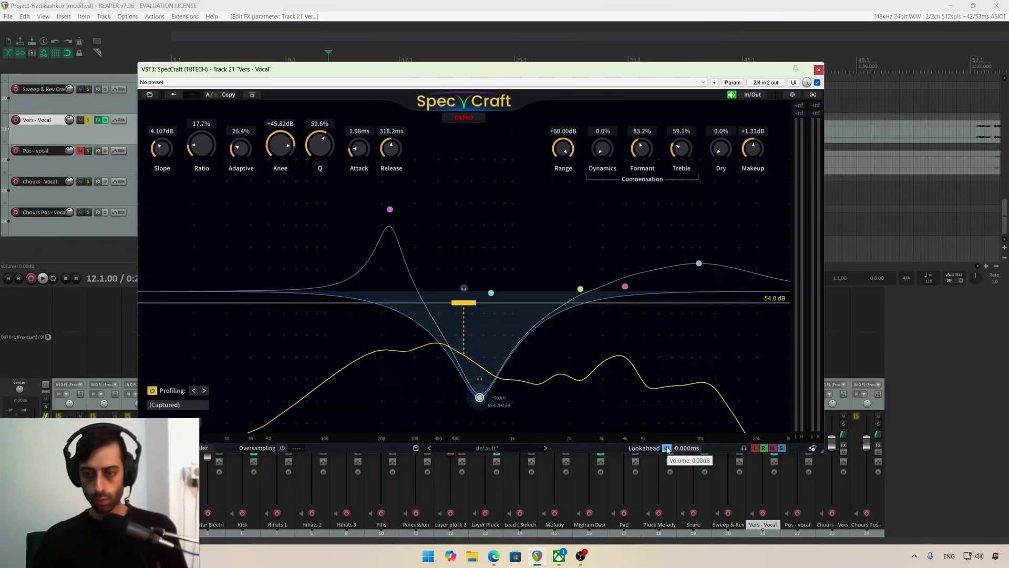
left_click(667, 448)
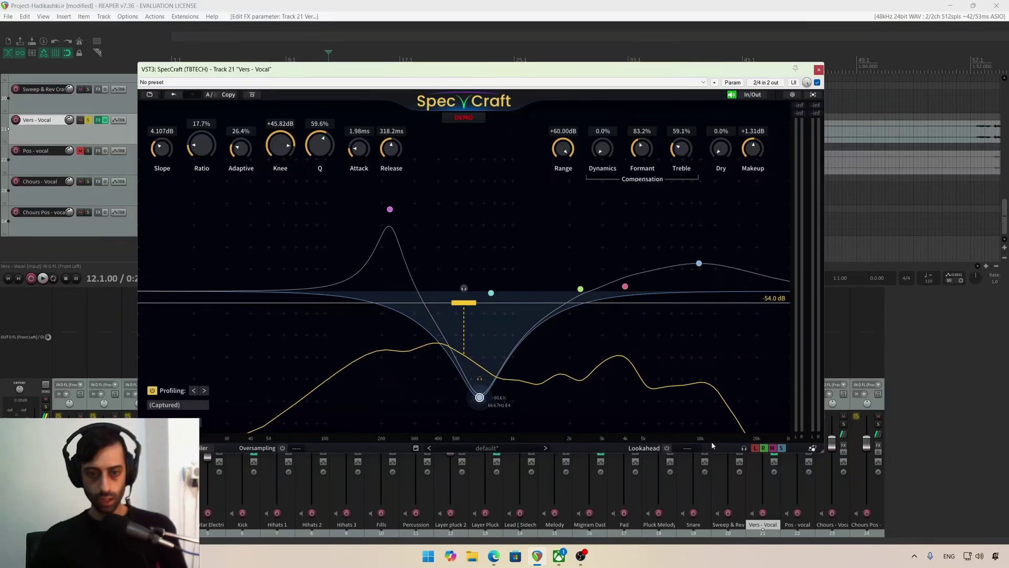
left_click(733, 97)
left_click(733, 97)
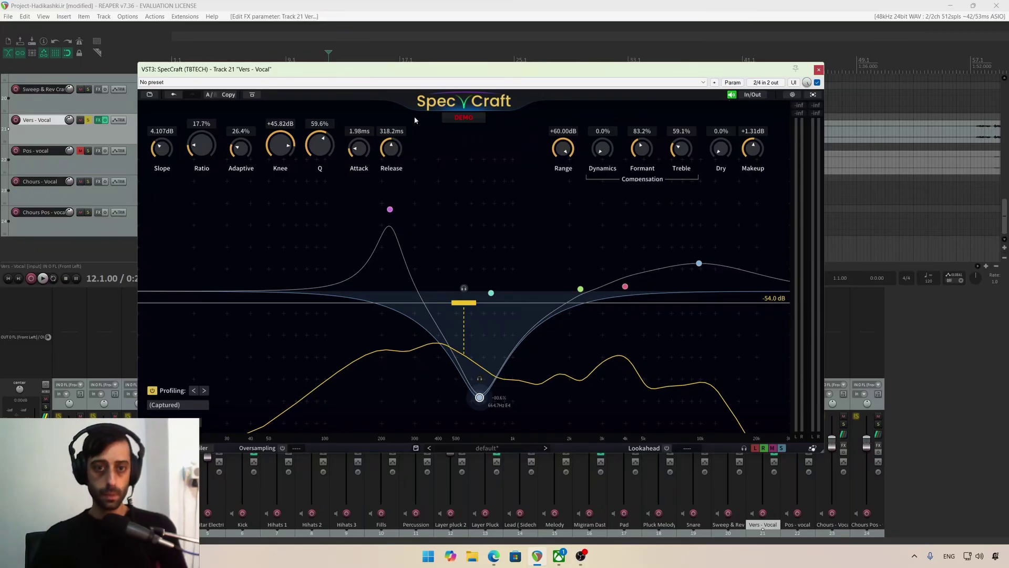
- Review the Themes, GUI and Behavior settings, turn off the params editor for the selected band, and close the settings
left_click(150, 95)
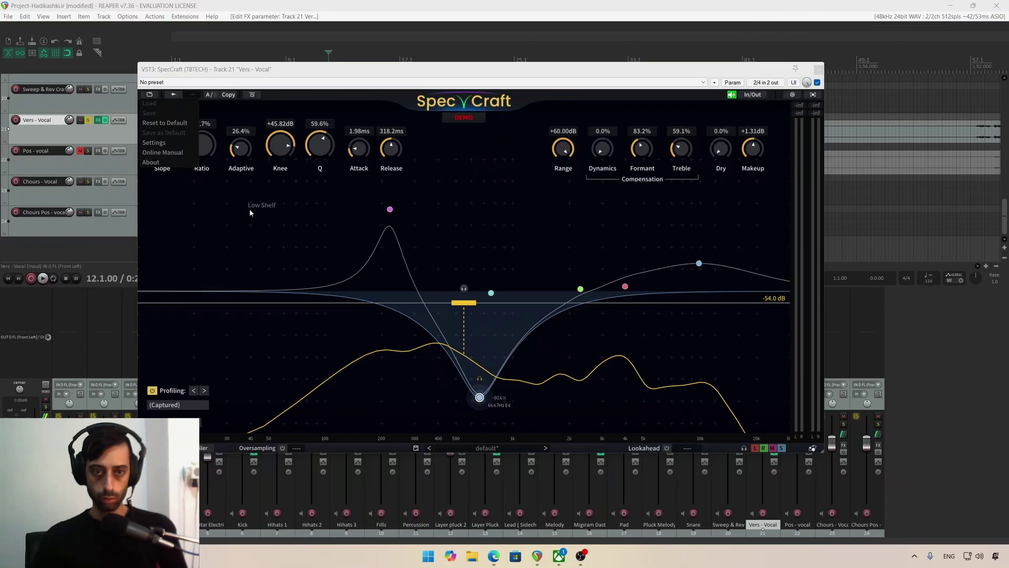
left_click(167, 144)
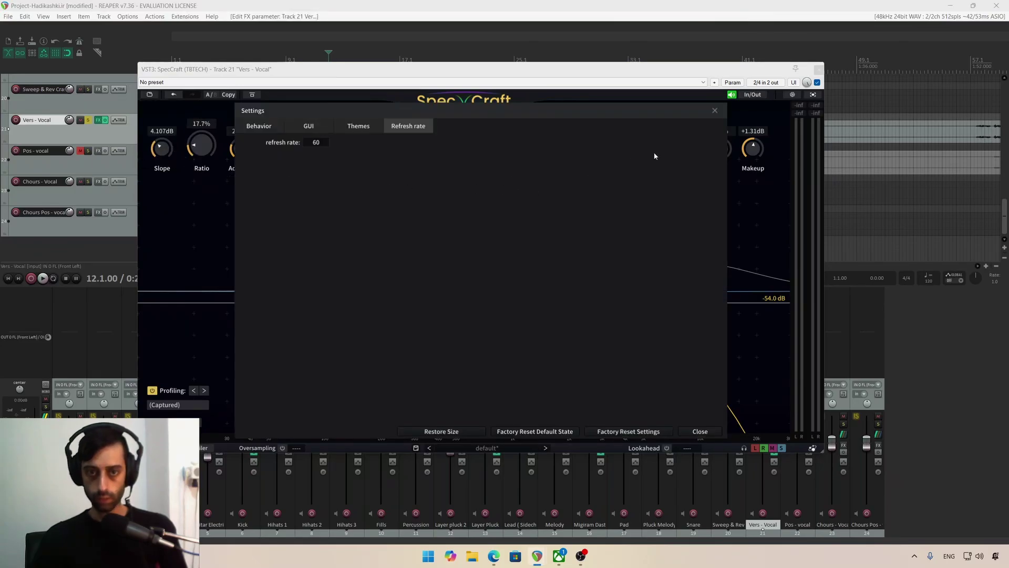
left_click(345, 131)
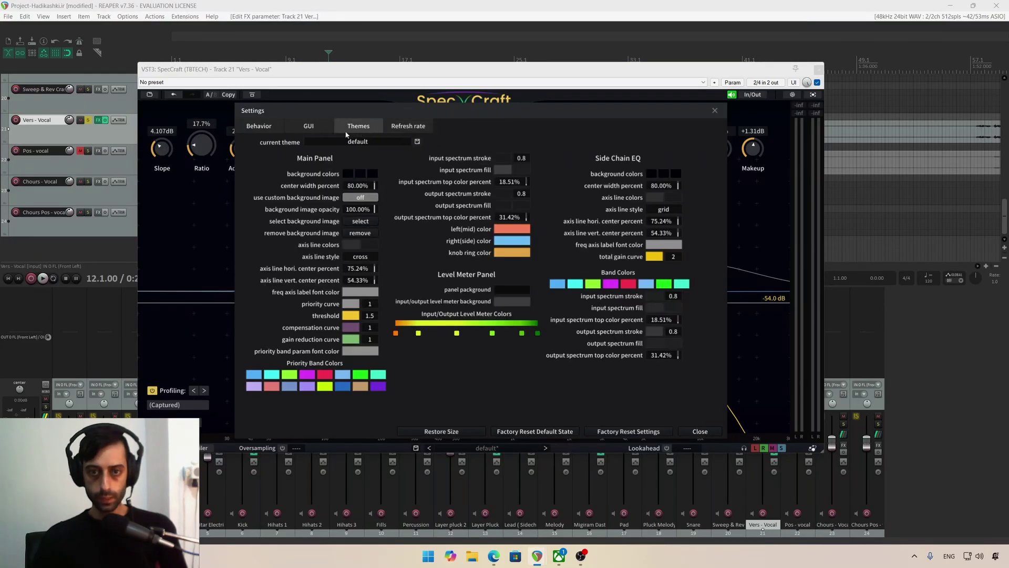
left_click(317, 131)
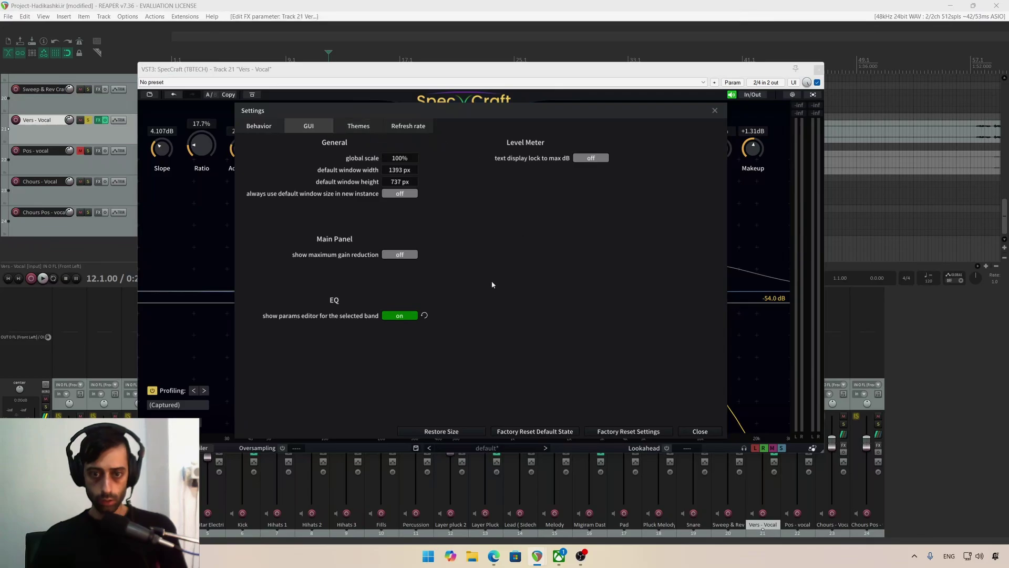
left_click(399, 315)
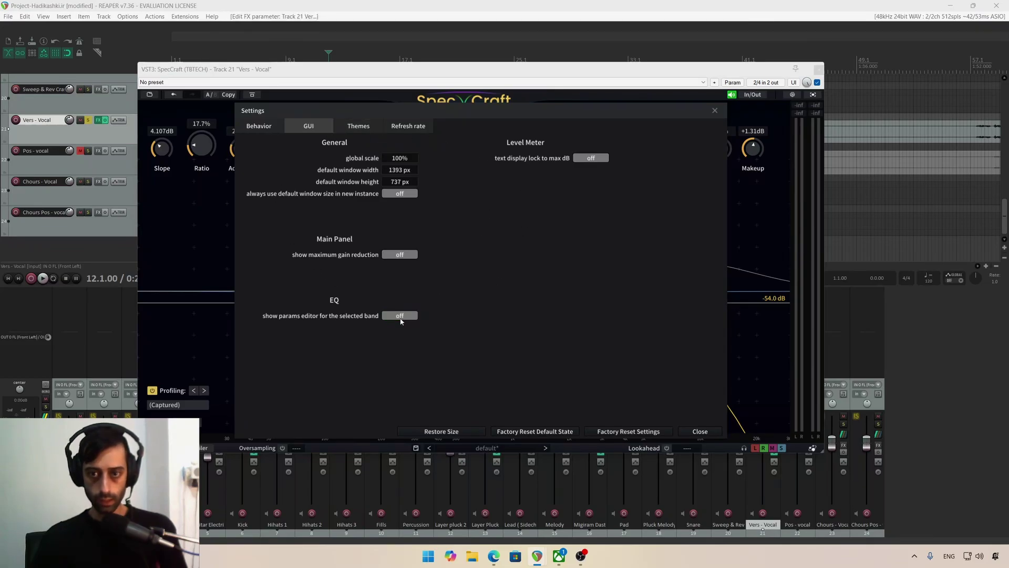
left_click(260, 126)
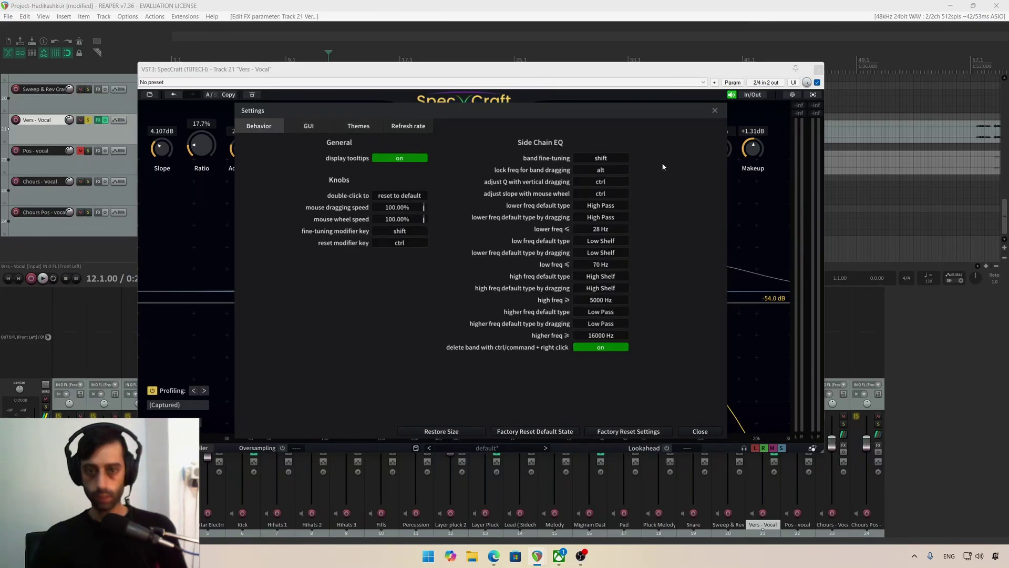
left_click(715, 111)
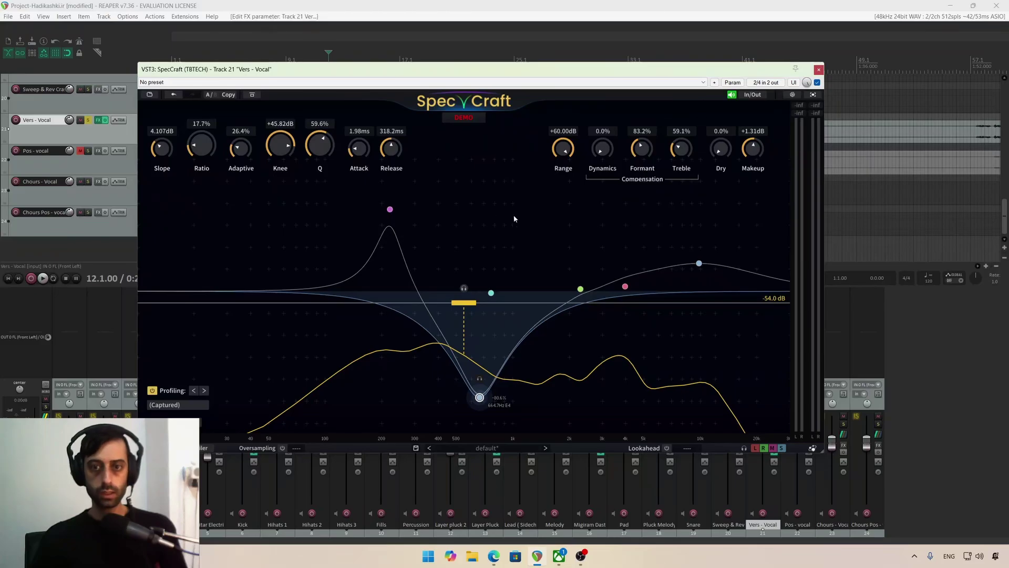